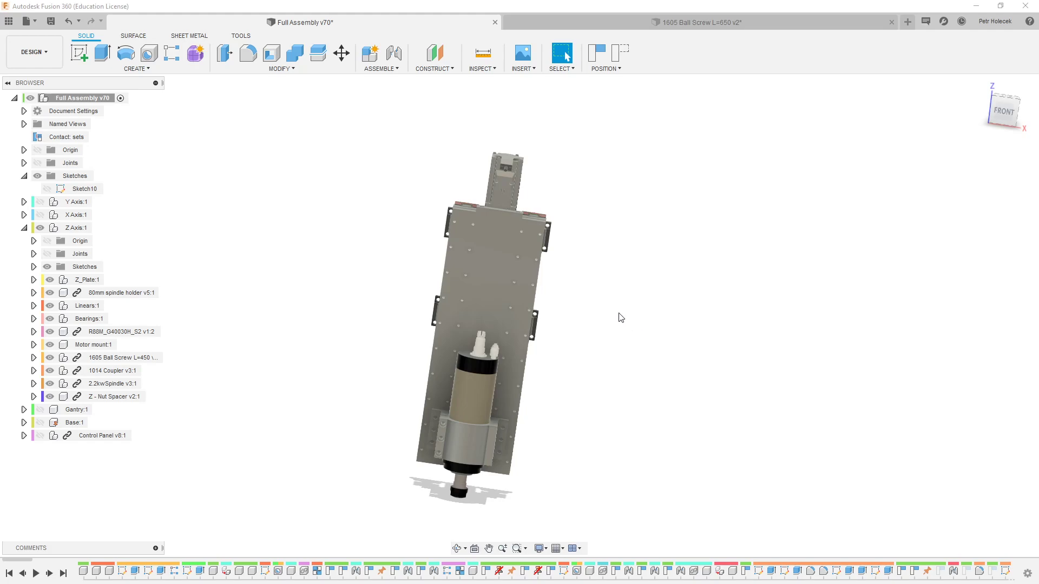
Orbit and zoom the Z-axis plate and spindle through front-right, left-side and top-down views
shift+middle_drag(650, 308, 649, 307)
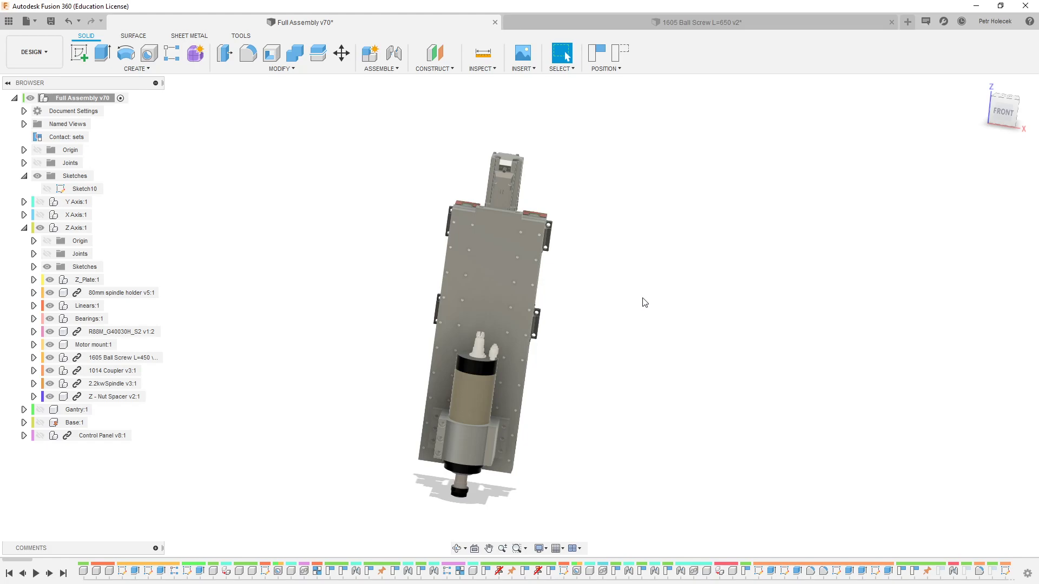
mouse_move(591, 294)
shift+middle_down()
mouse_move(605, 287)
mouse_move(587, 295)
mouse_move(587, 326)
mouse_move(594, 290)
shift+middle_up()
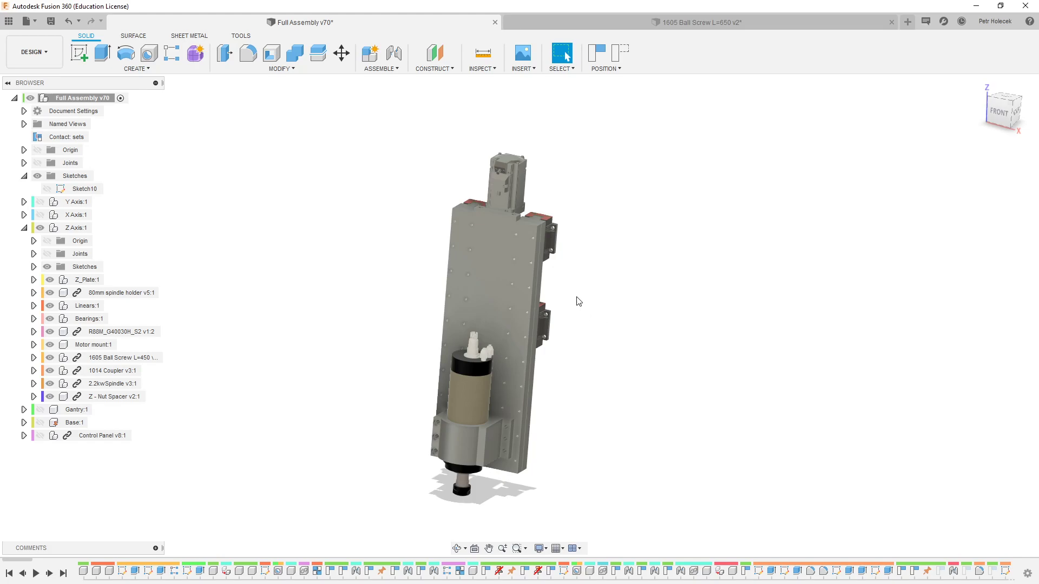
shift+middle_drag(579, 302, 573, 355)
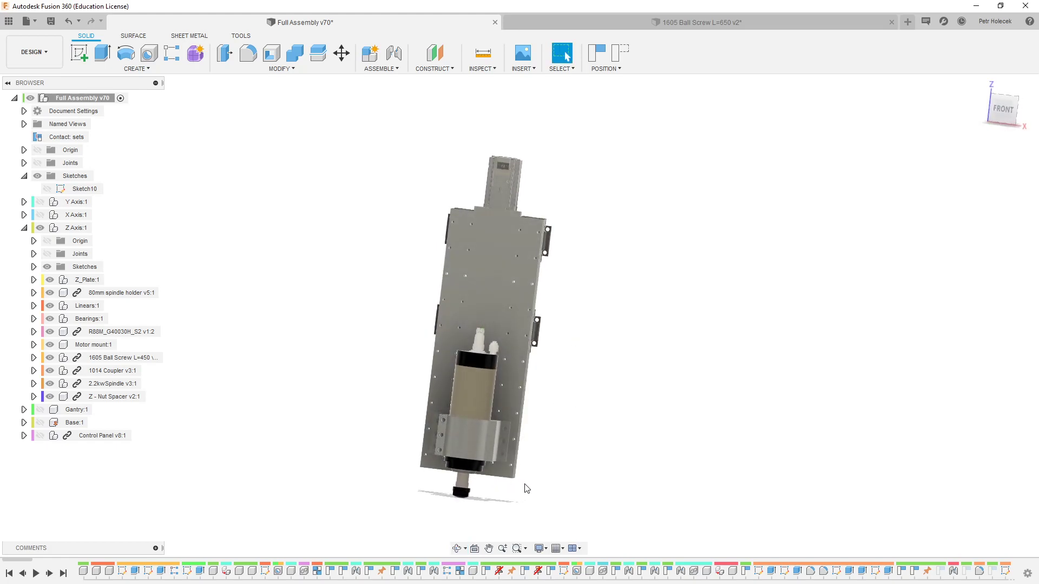
scroll(517, 501, up, 1)
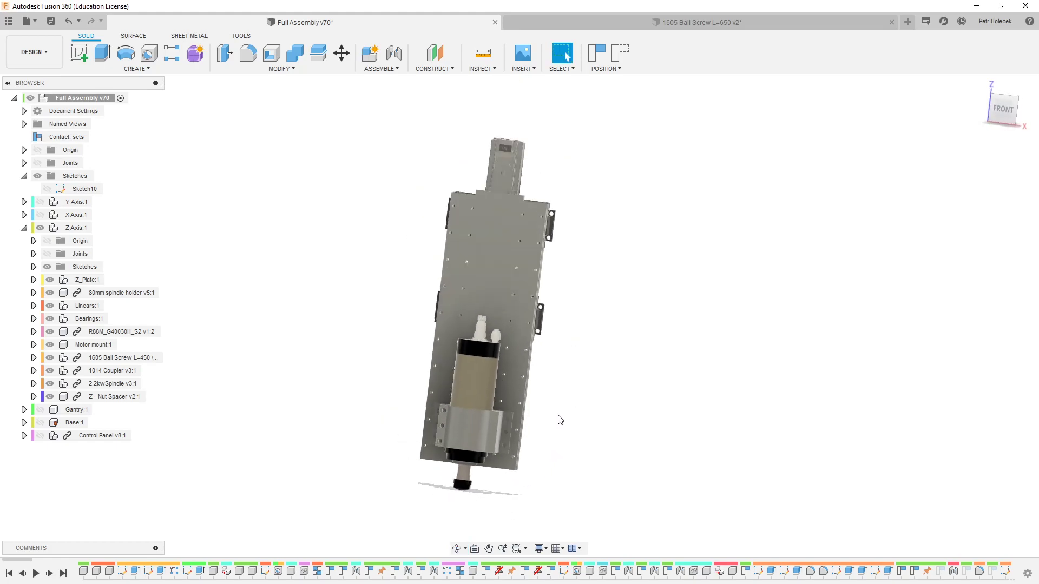
mouse_move(561, 407)
shift+middle_down()
mouse_move(545, 396)
mouse_move(550, 414)
shift+middle_up()
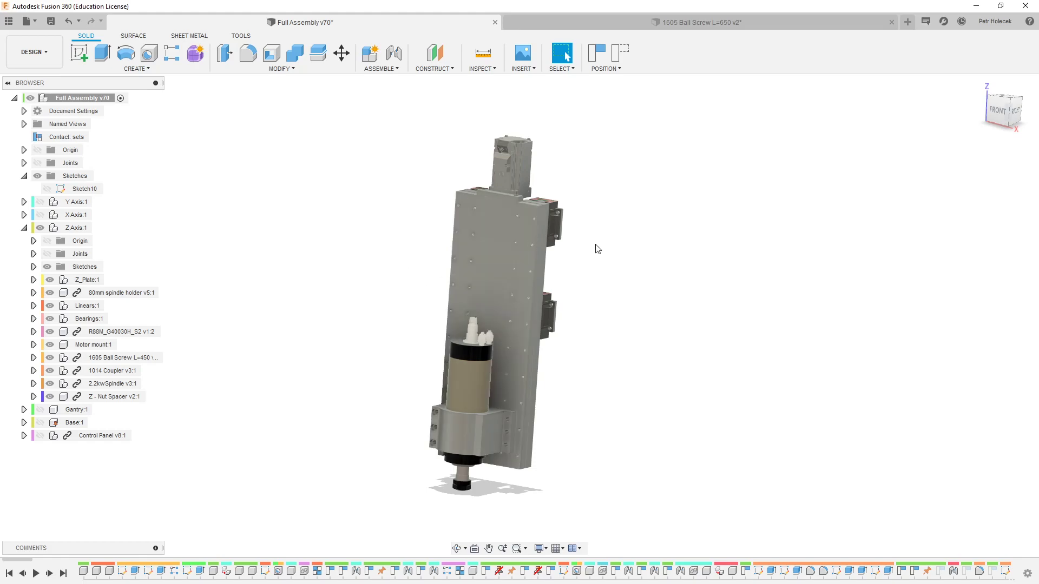
shift+middle_drag(608, 265, 526, 307)
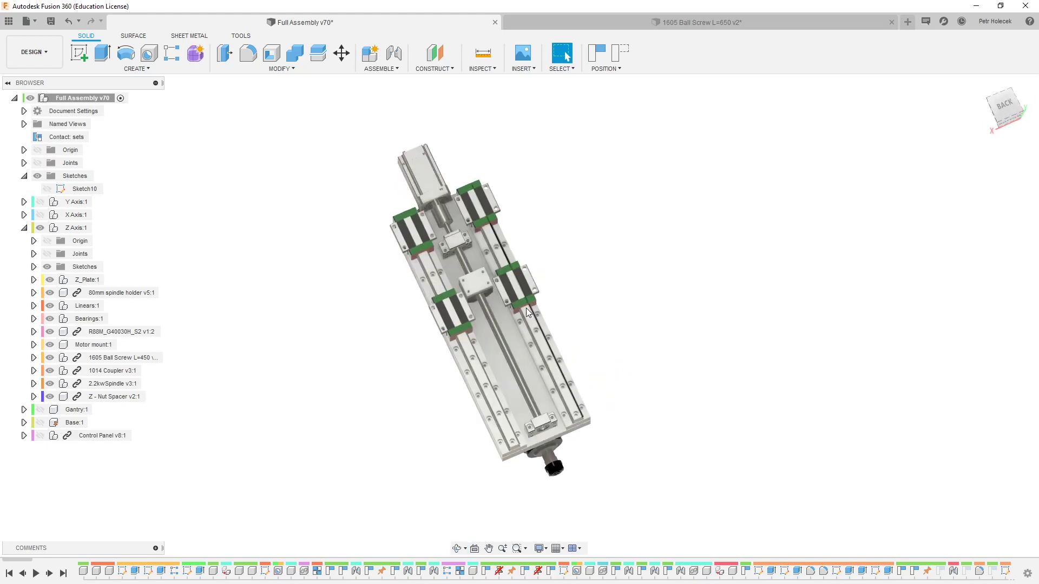
Orbit round to the back of the Z axis and zoom in on the linear rails
scroll(458, 270, up, 6)
shift+middle_drag(457, 270, 437, 231)
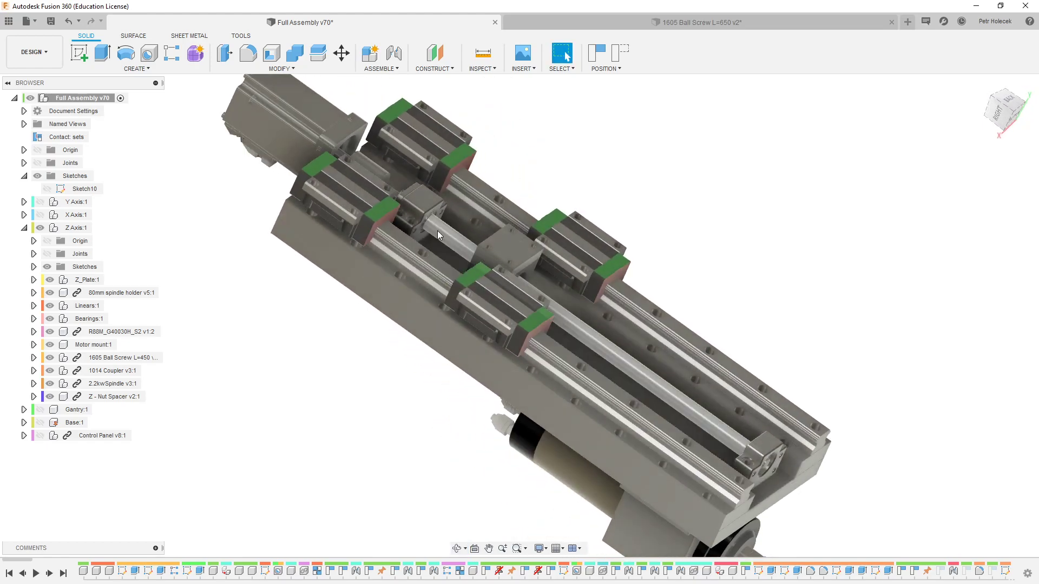
mouse_move(561, 302)
shift+middle_down()
mouse_move(530, 290)
mouse_move(563, 314)
shift+middle_up()
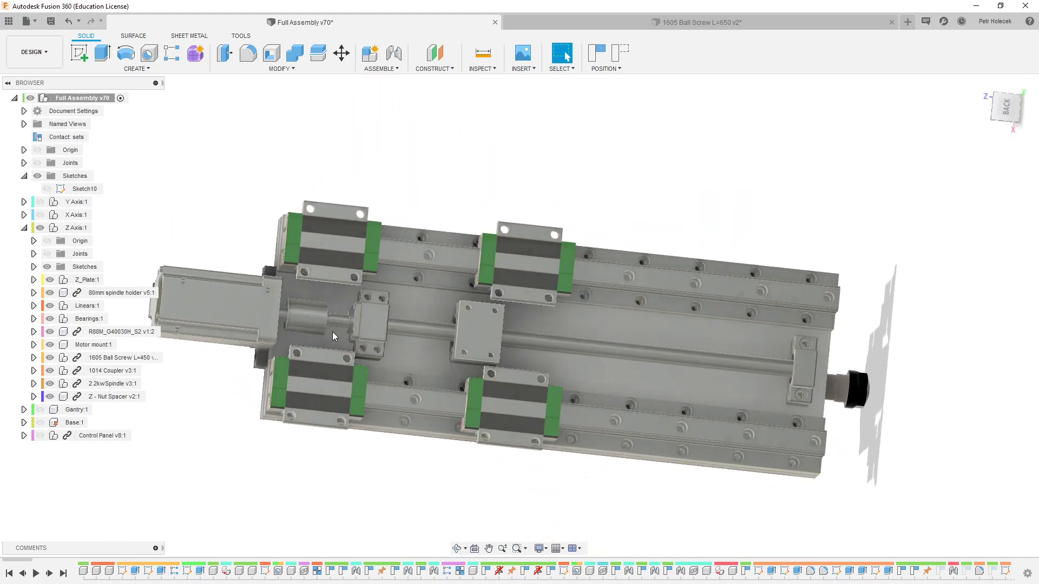
scroll(315, 325, down, 2)
scroll(296, 320, up, 5)
scroll(324, 333, up, 2)
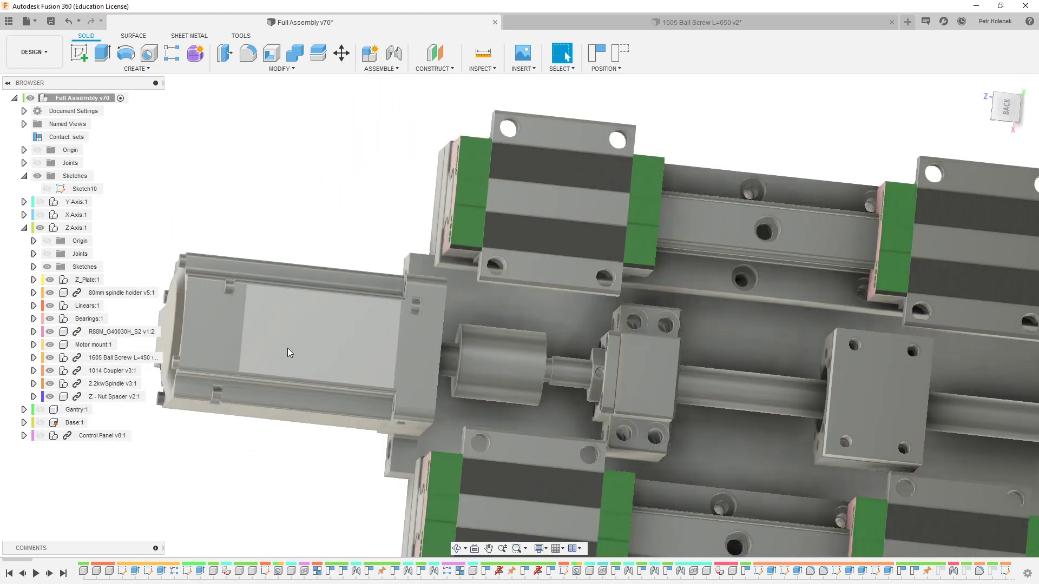
Zoom around the rail carriages and ball screw, then settle on an angled back view
shift+middle_drag(284, 349, 275, 369)
scroll(254, 337, down, 8)
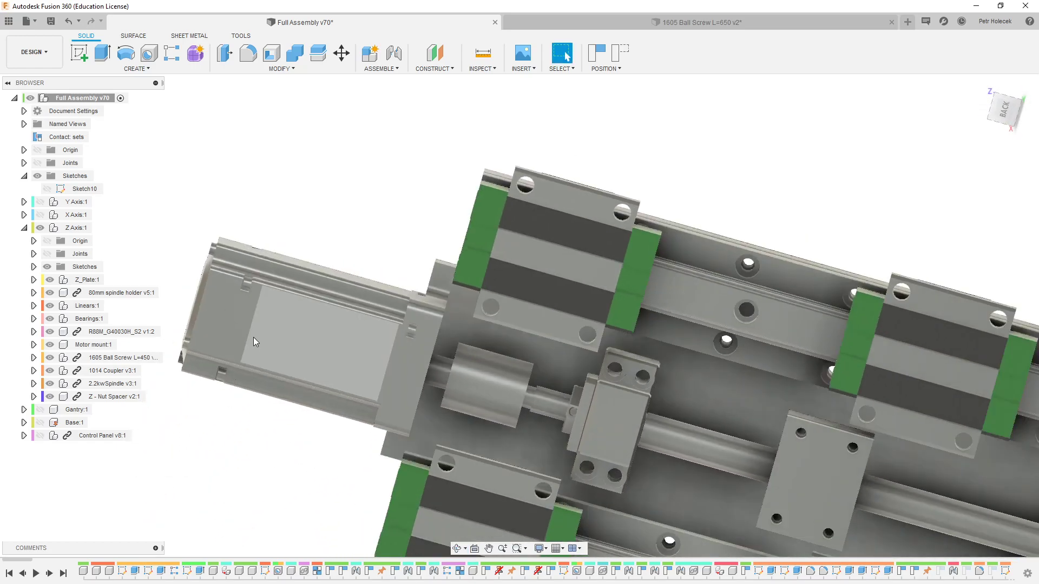
scroll(349, 380, up, 5)
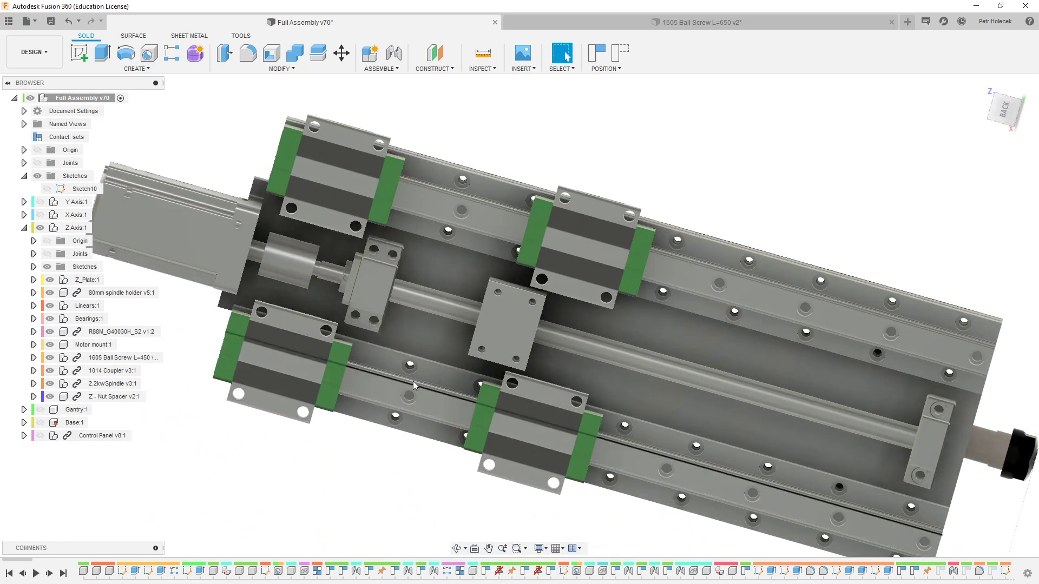
scroll(302, 273, down, 3)
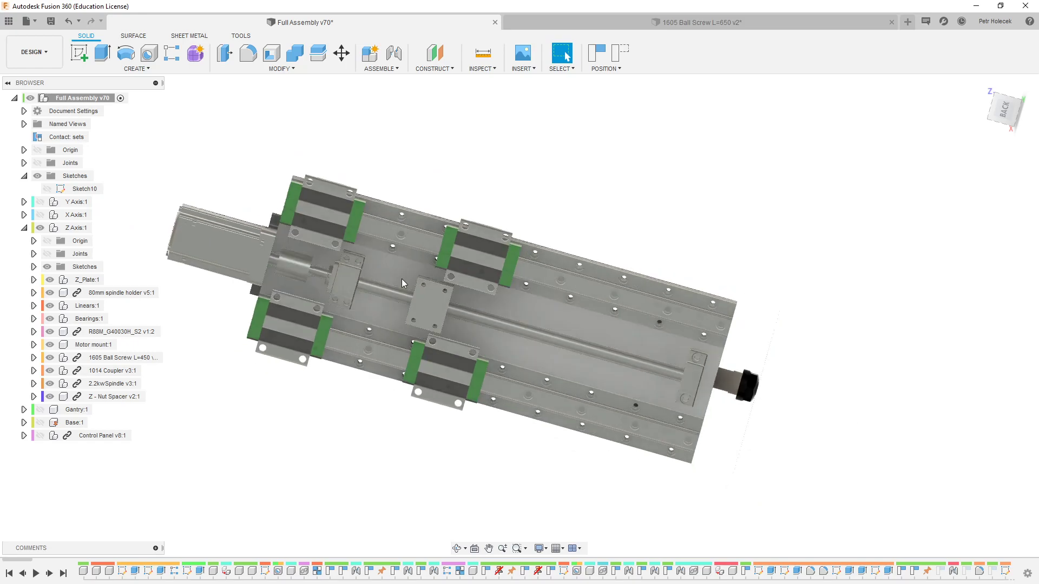
shift+middle_drag(370, 293, 392, 230)
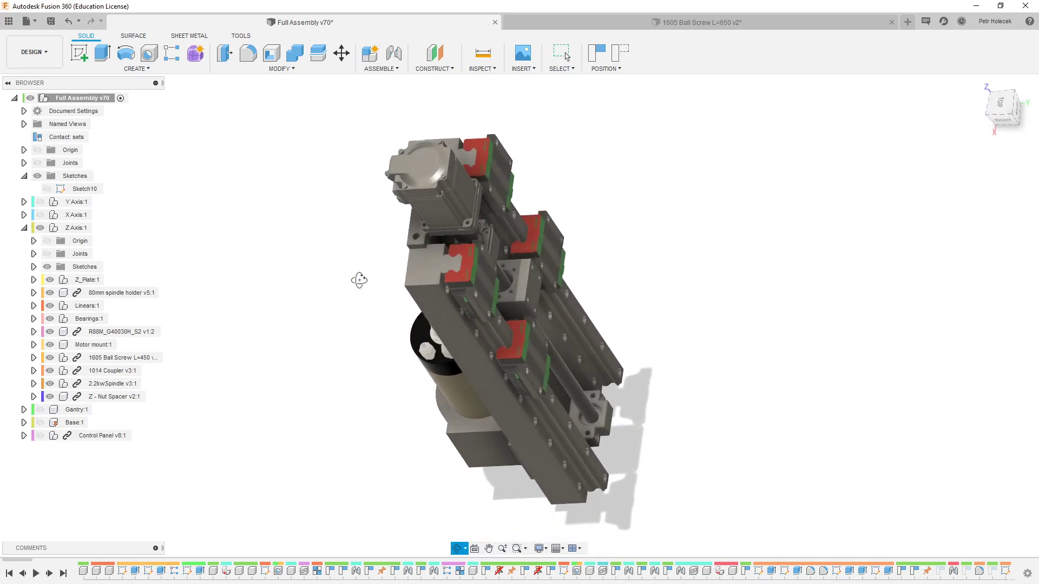
Zoom in on the red HG25 rail blocks from above
shift+middle_drag(360, 281, 400, 280)
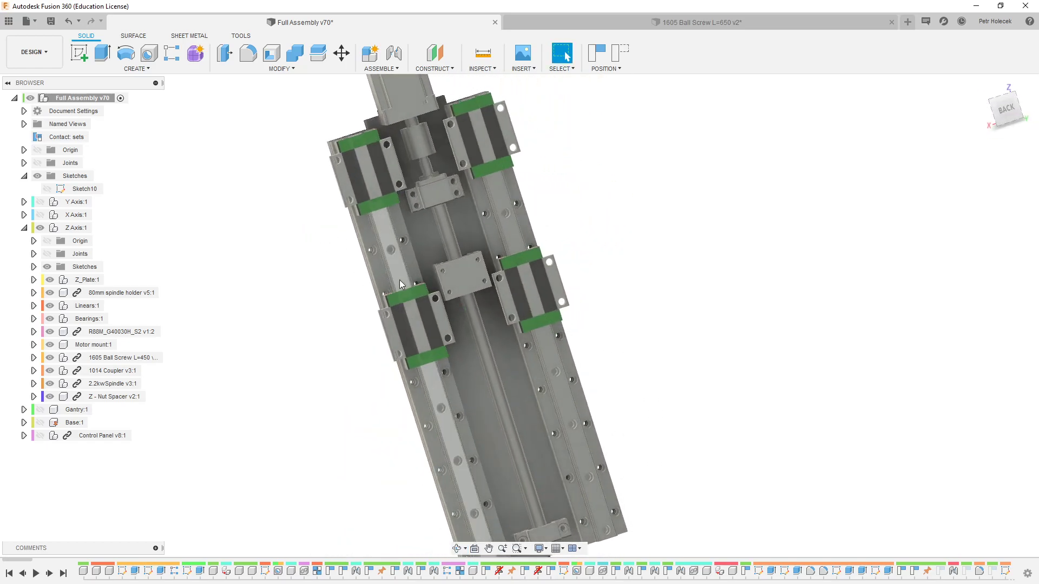
scroll(410, 376, up, 3)
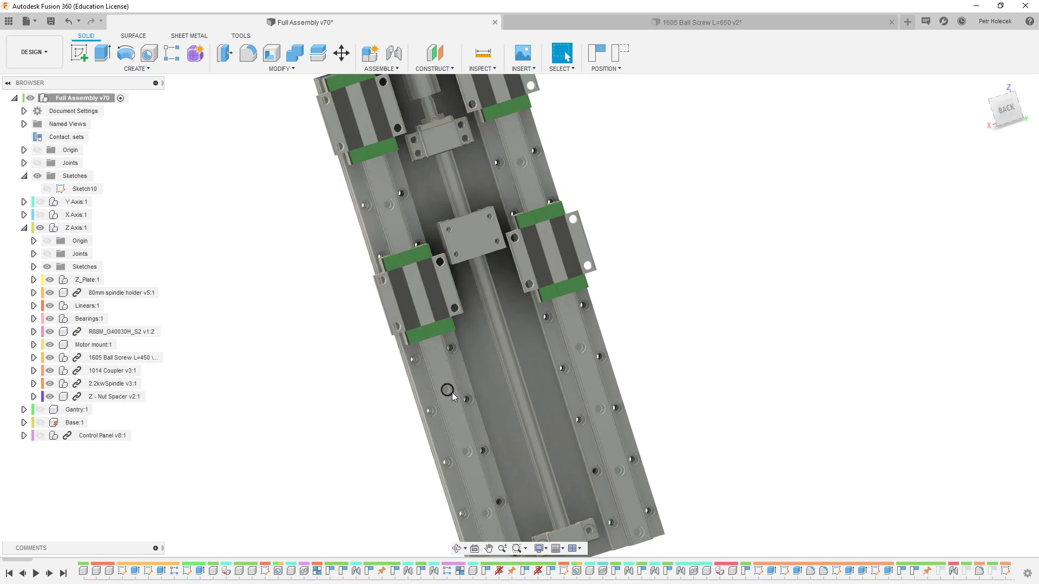
scroll(394, 229, down, 4)
scroll(401, 244, up, 3)
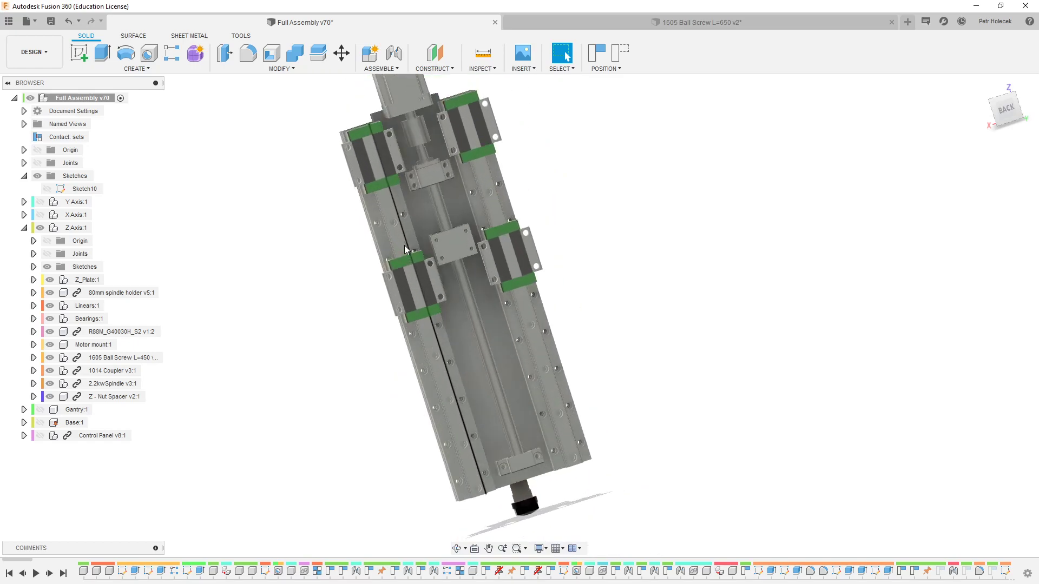
shift+middle_drag(397, 240, 457, 304)
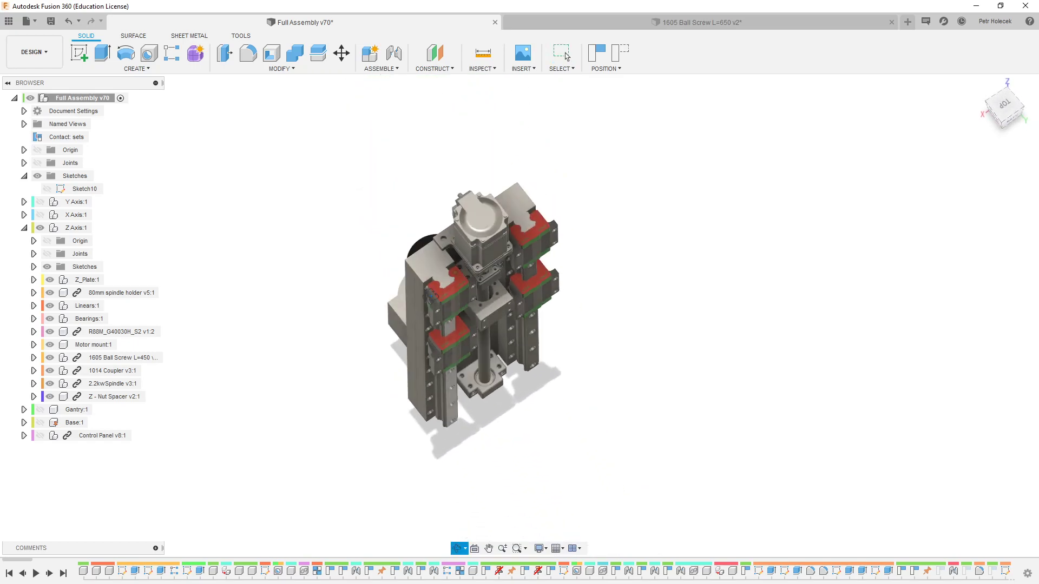
scroll(456, 305, up, 6)
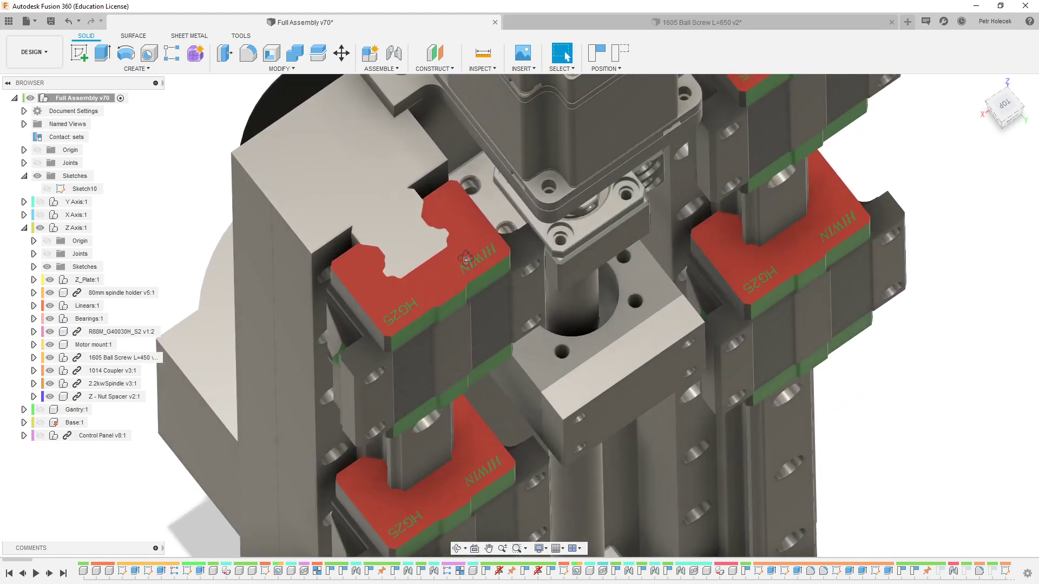
Orbit around the HG25 blocks from underneath, ending on an upright side view of the Z axis
shift+middle_drag(473, 272, 355, 330)
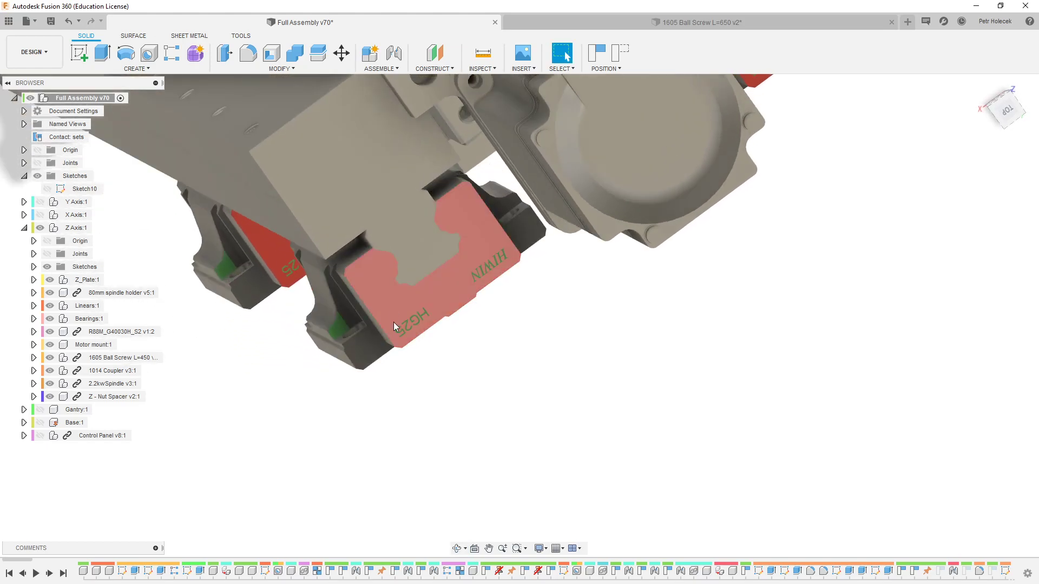
scroll(399, 330, down, 3)
scroll(400, 333, up, 2)
scroll(400, 309, down, 3)
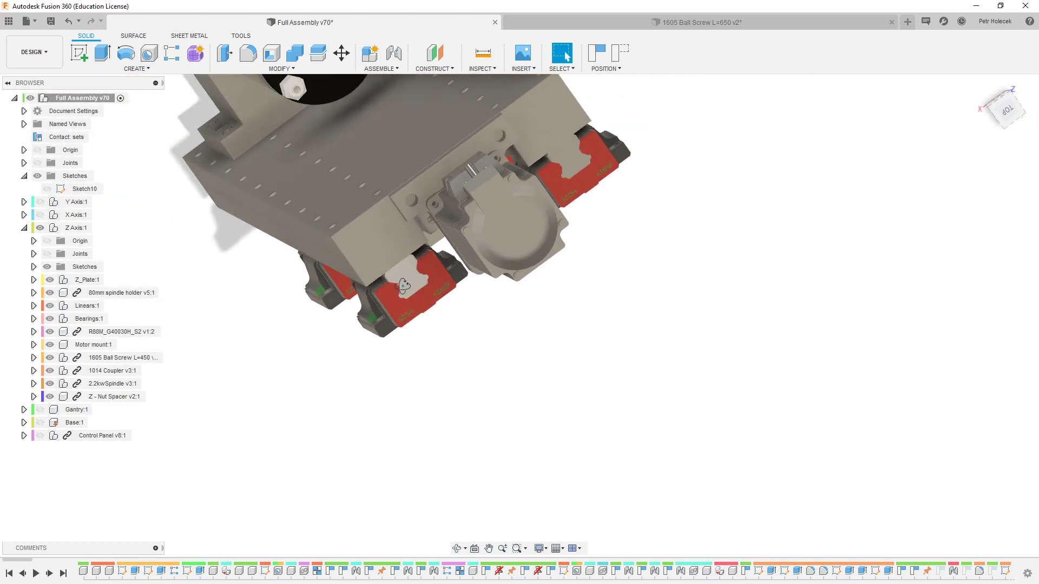
shift+middle_drag(397, 297, 361, 217)
scroll(394, 284, down, 2)
shift+middle_drag(395, 285, 457, 193)
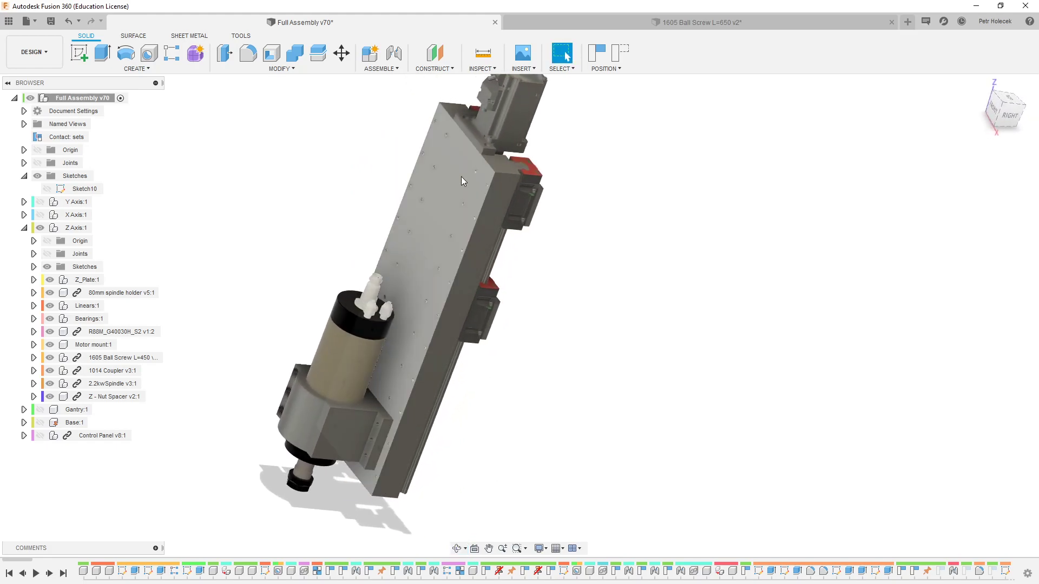
shift+middle_drag(454, 246, 422, 283)
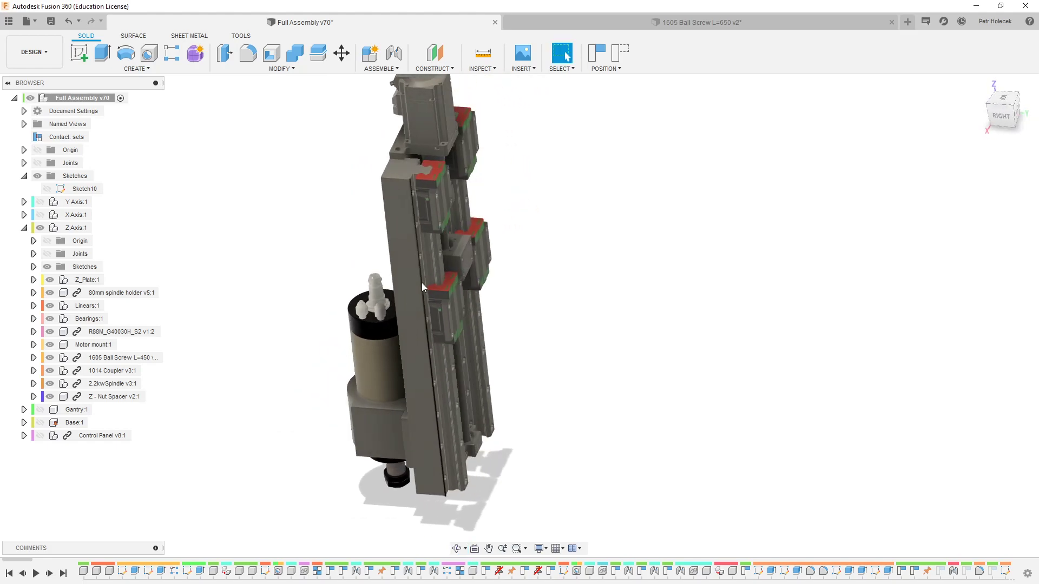
Show the X Axis:1 component and orbit to a near side view of the assembly
click(38, 218)
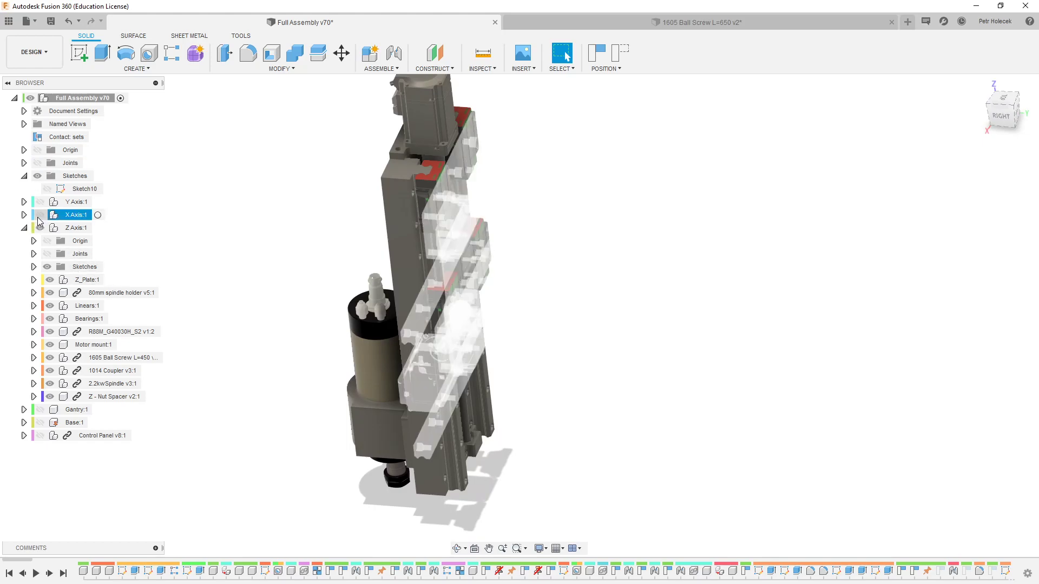
click(40, 216)
shift+middle_drag(553, 256, 449, 234)
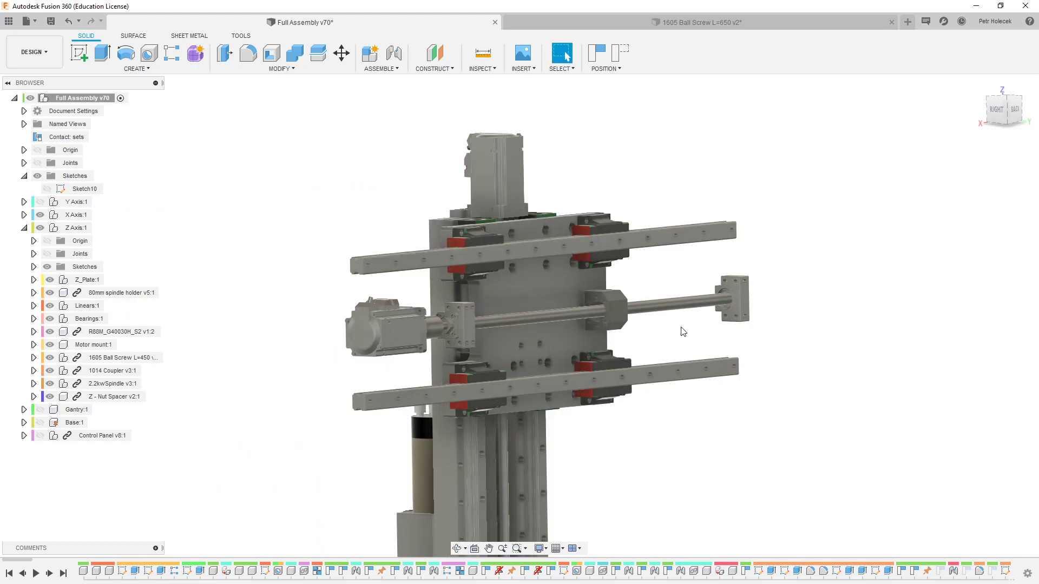
scroll(497, 275, down, 3)
scroll(492, 254, up, 4)
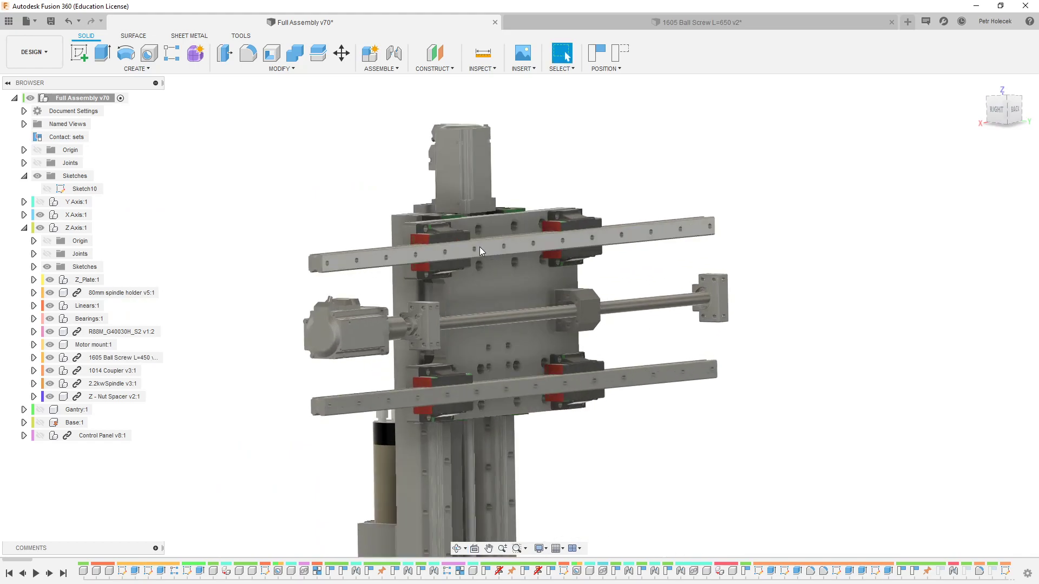
scroll(461, 248, up, 3)
Turn the Z-axis assembly to a straight back view with the plate slid up the rails
shift+middle_drag(461, 248, 379, 238)
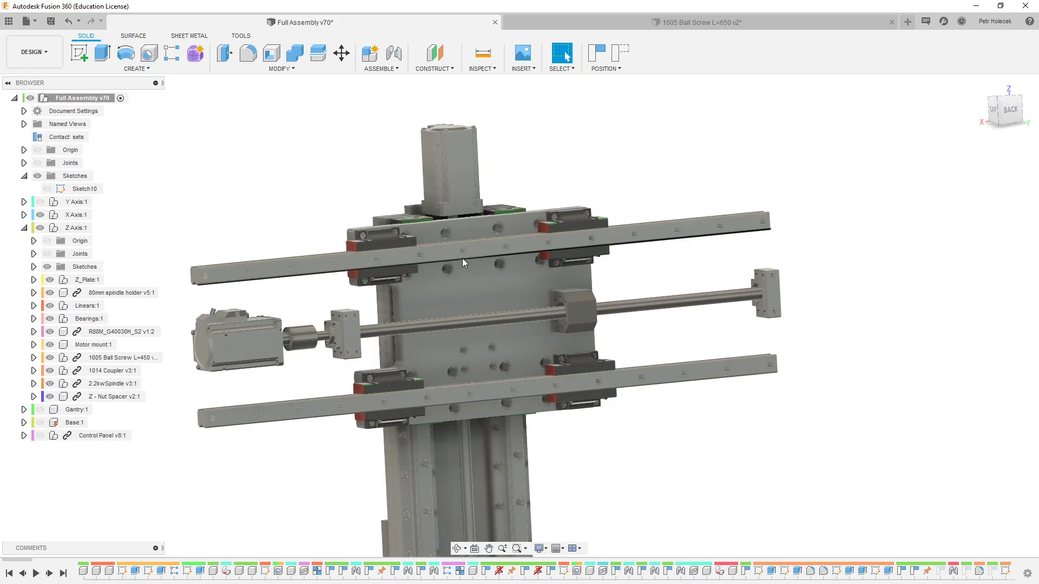
shift+middle_drag(462, 259, 292, 336)
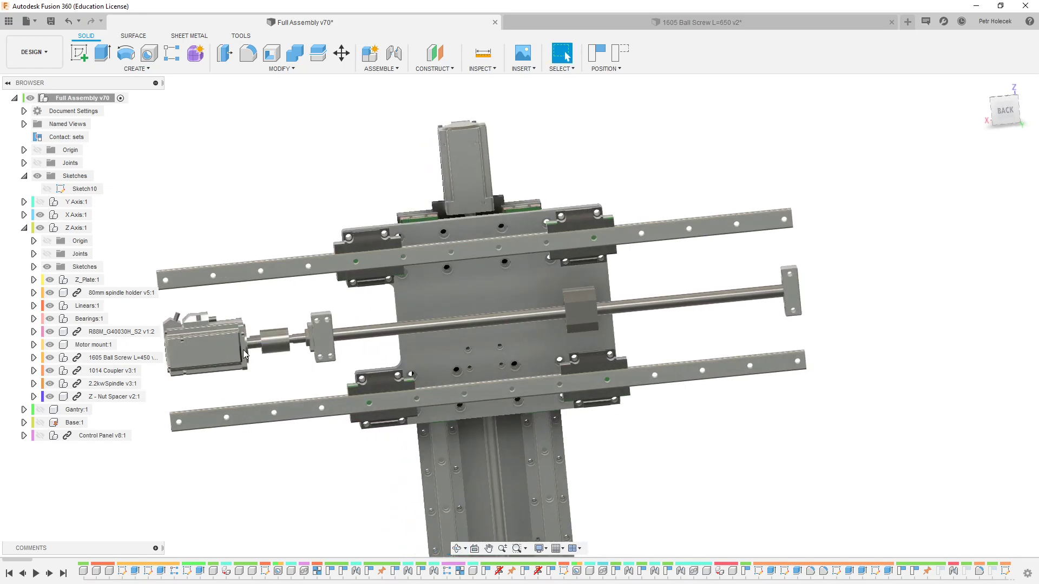
mouse_move(380, 320)
shift+middle_down()
mouse_move(420, 311)
mouse_move(352, 325)
mouse_move(511, 322)
shift+middle_up()
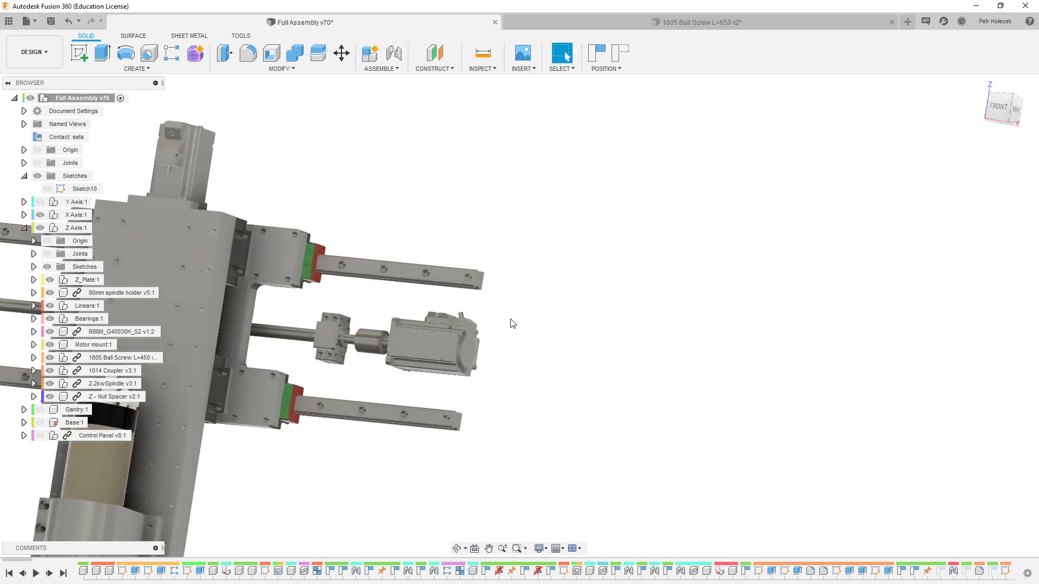
shift+middle_drag(449, 355, 450, 386)
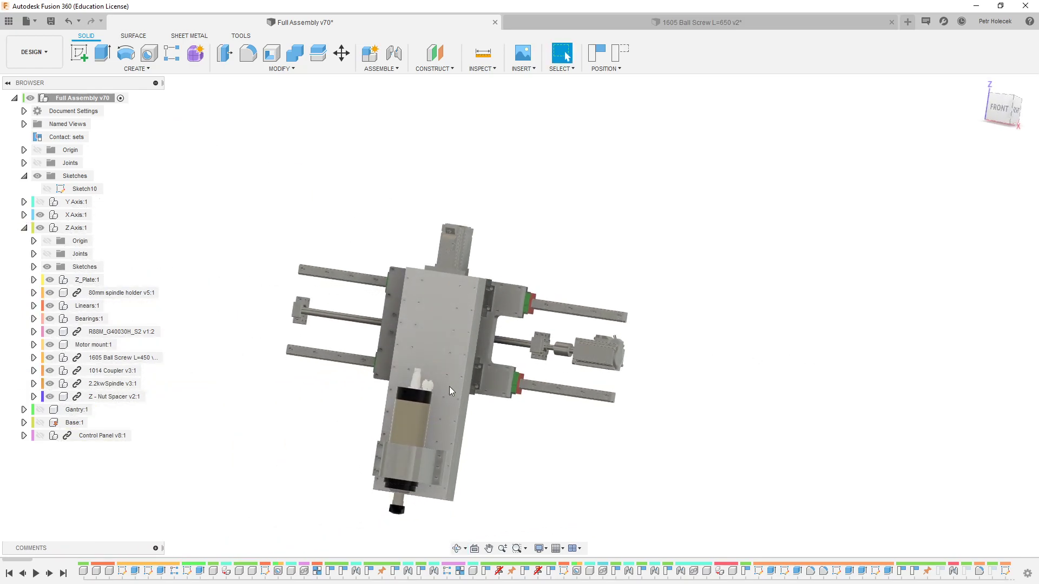
drag(475, 270, 469, 292)
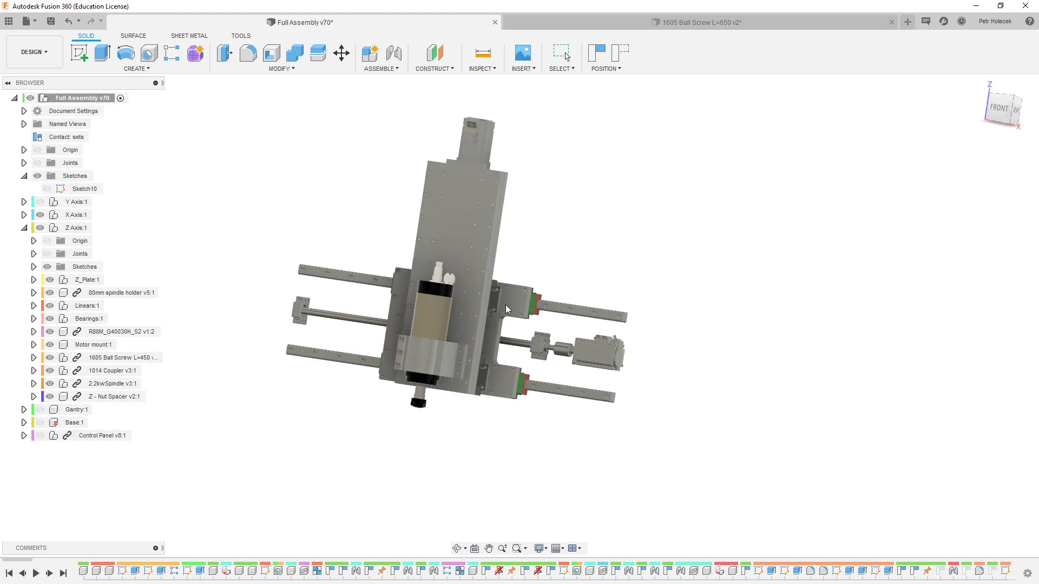
shift+middle_drag(505, 281, 477, 292)
Measure from the red carriage's top face to an edge, reading 241.00 mm
click(484, 53)
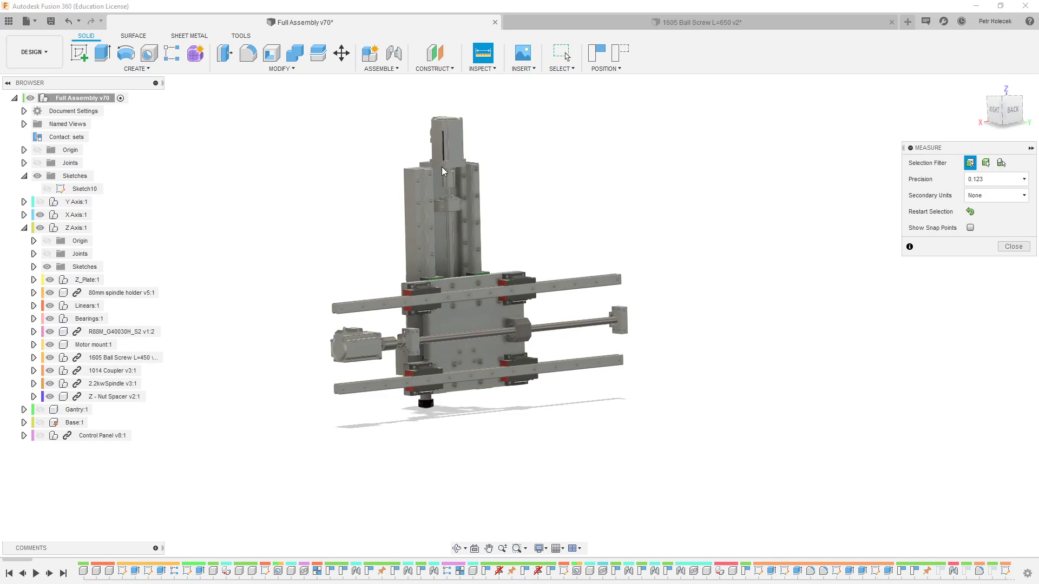
shift+middle_drag(442, 167, 425, 254)
scroll(430, 320, up, 5)
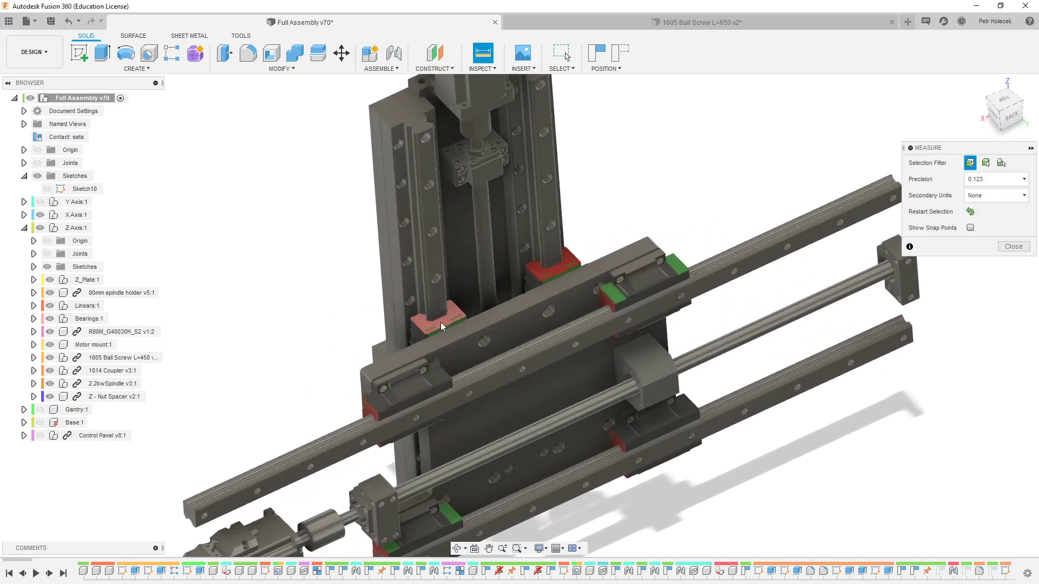
click(441, 322)
click(459, 230)
shift+middle_drag(458, 230, 477, 184)
scroll(436, 171, down, 5)
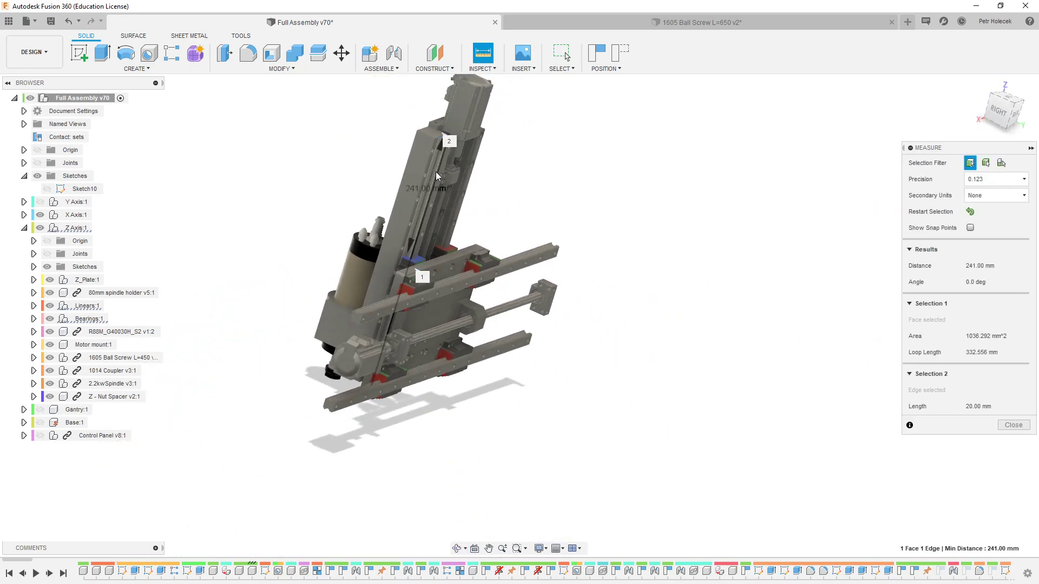
click(544, 132)
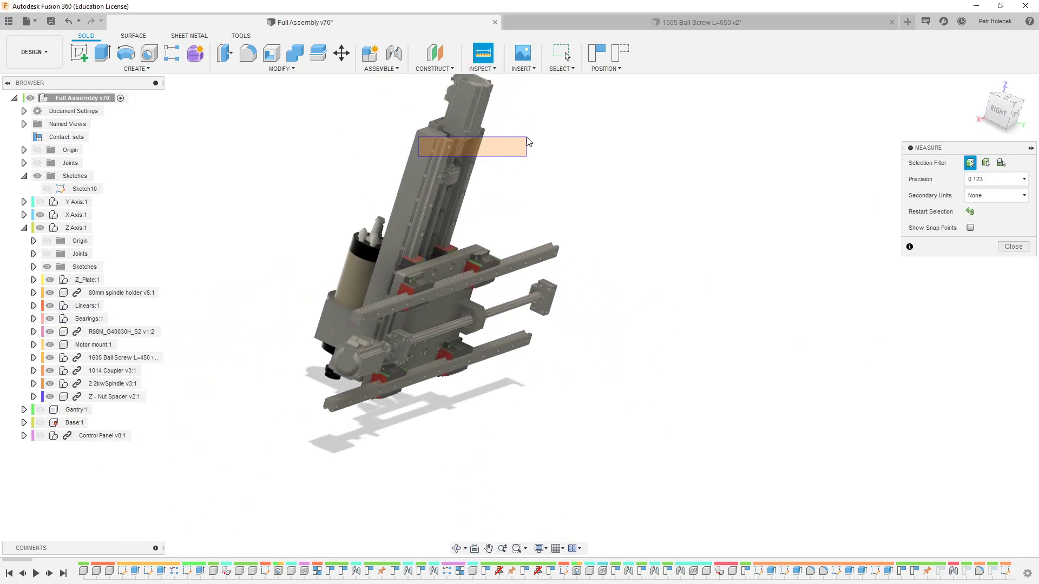
click(1014, 247)
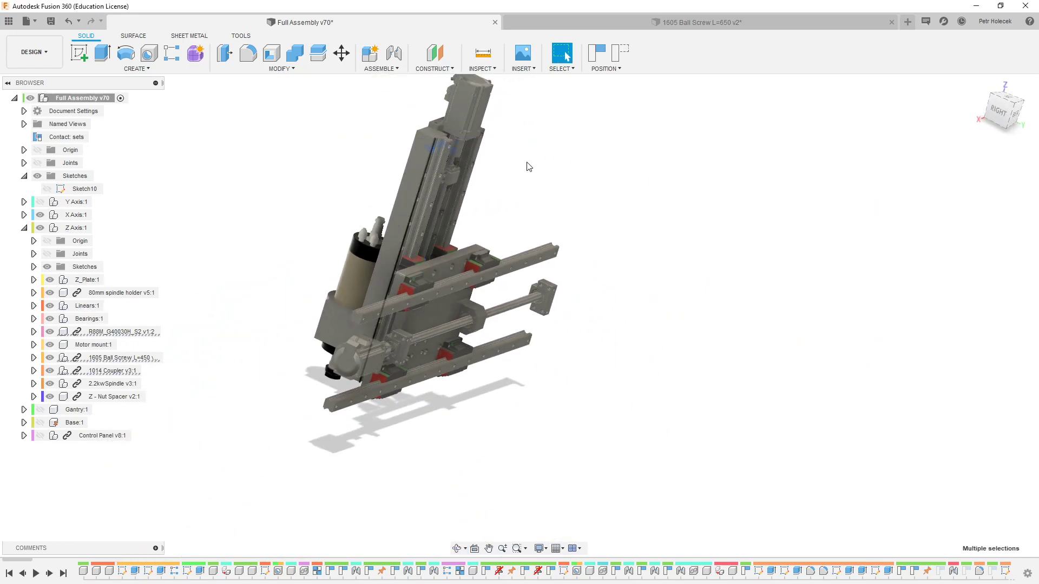
Measure between two corners across the Z axis (448.242 mm), then close and face the back
shift+middle_drag(576, 161, 590, 160)
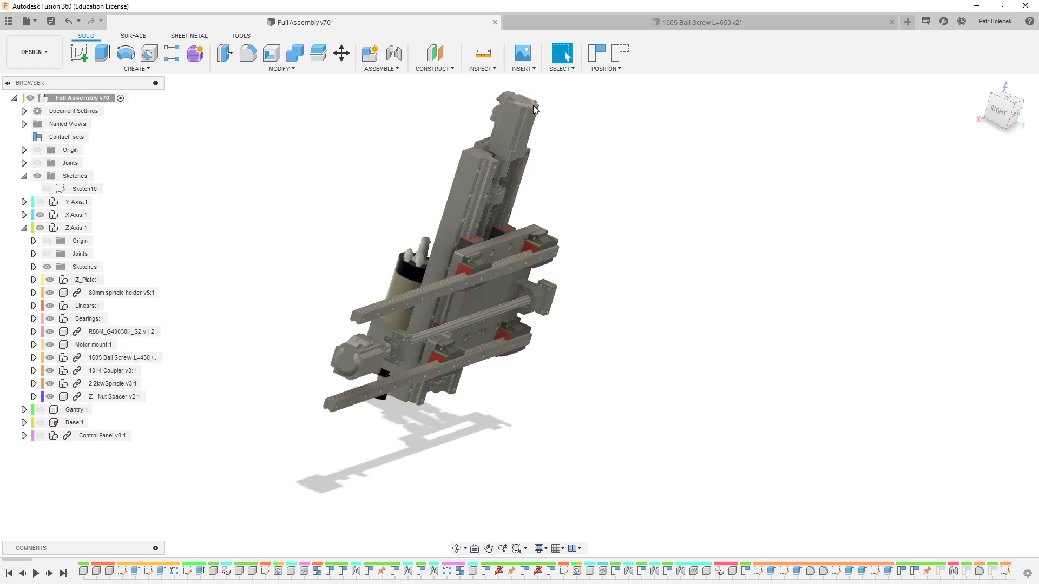
click(483, 53)
click(464, 274)
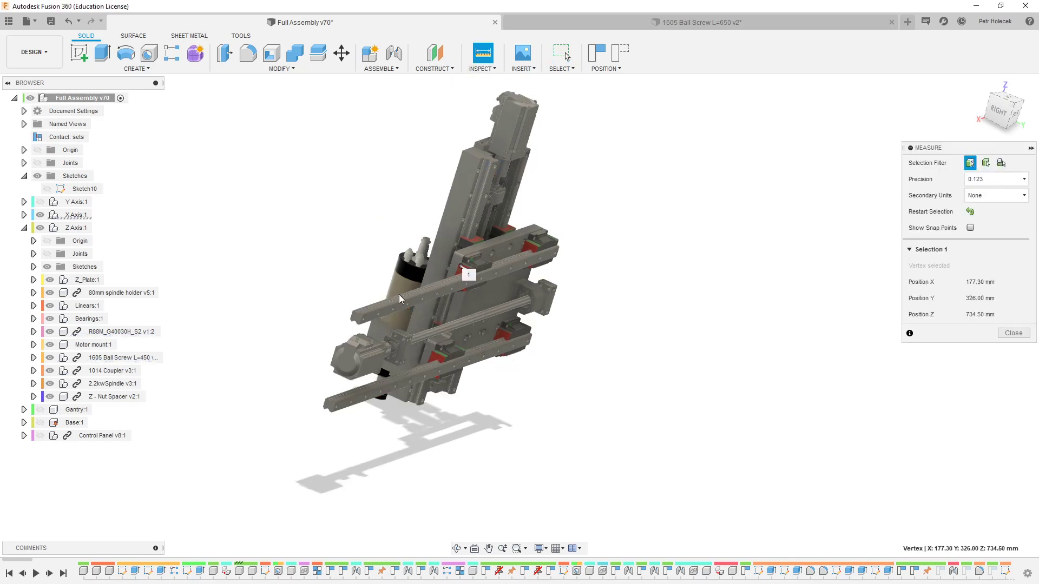
click(354, 316)
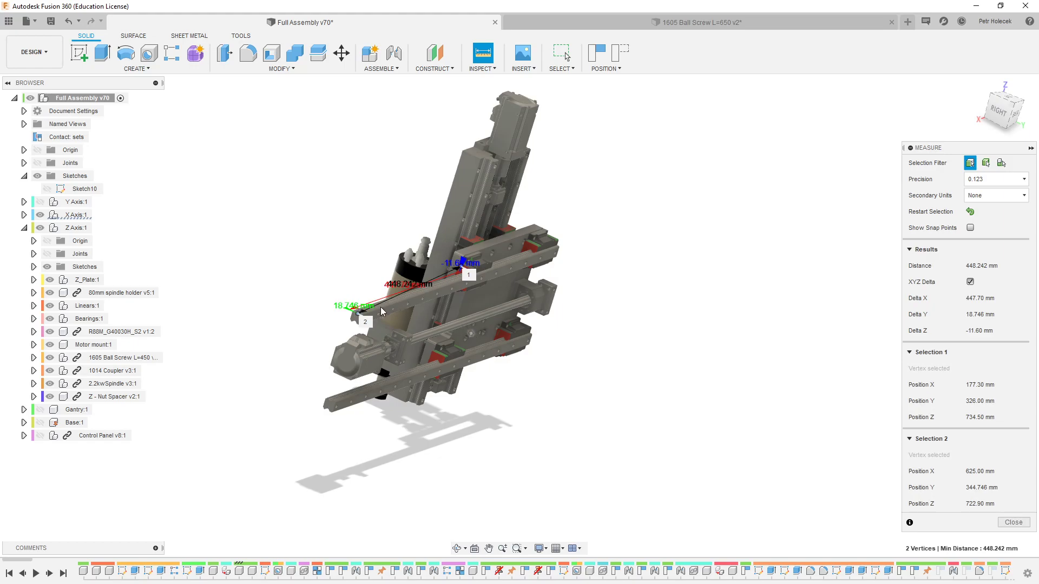
shift+middle_drag(381, 307, 332, 301)
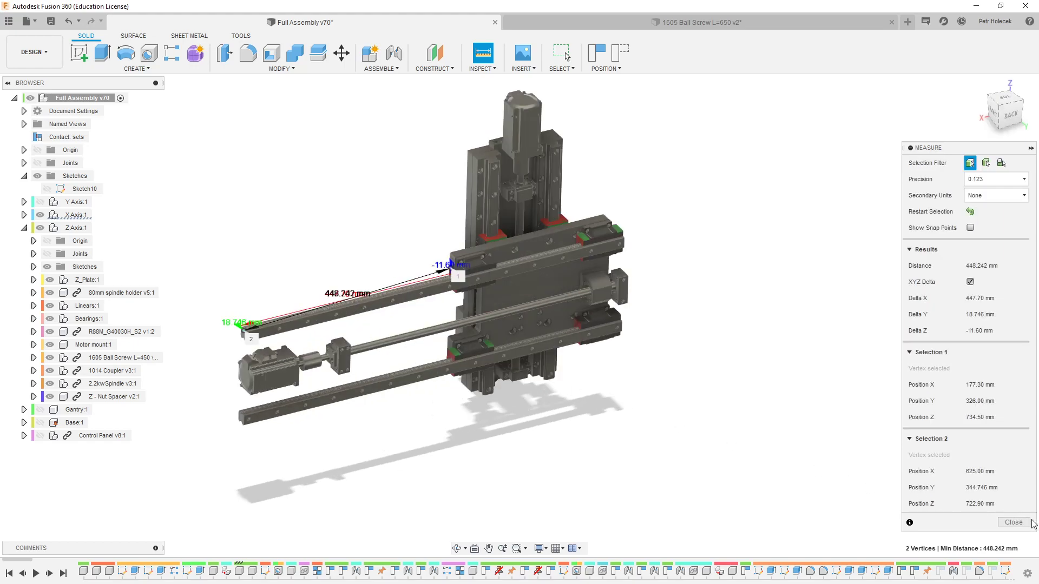
click(1030, 523)
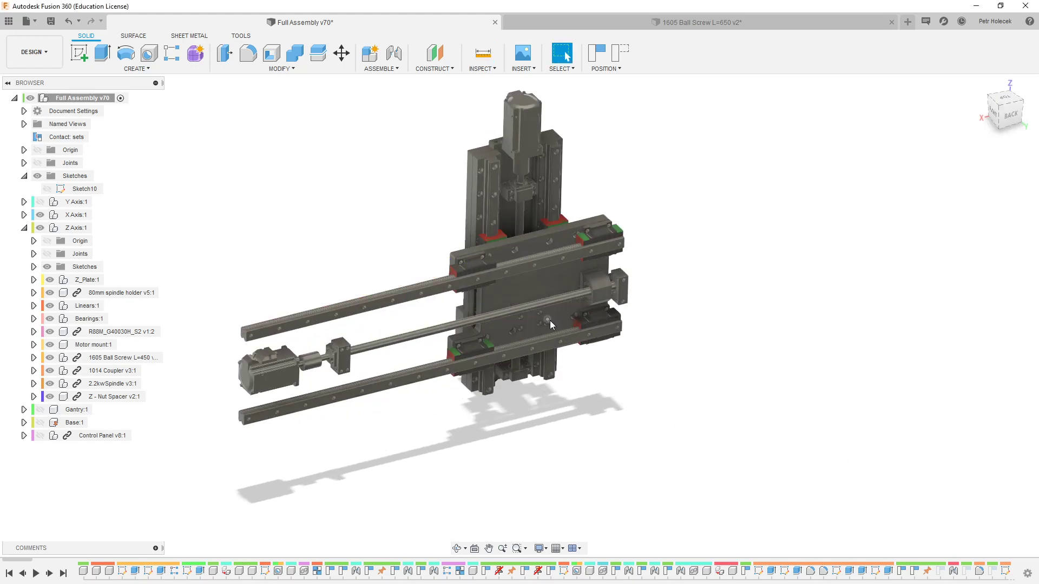
shift+middle_drag(386, 280, 365, 287)
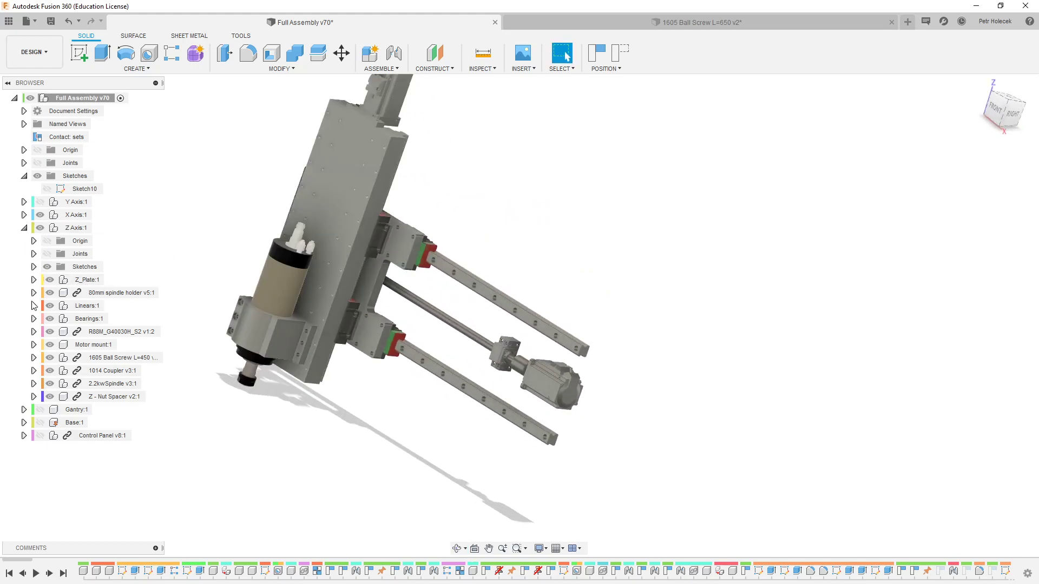
Show Gantry:1 and orbit around it to see its side and front faces
click(40, 410)
scroll(439, 333, down, 2)
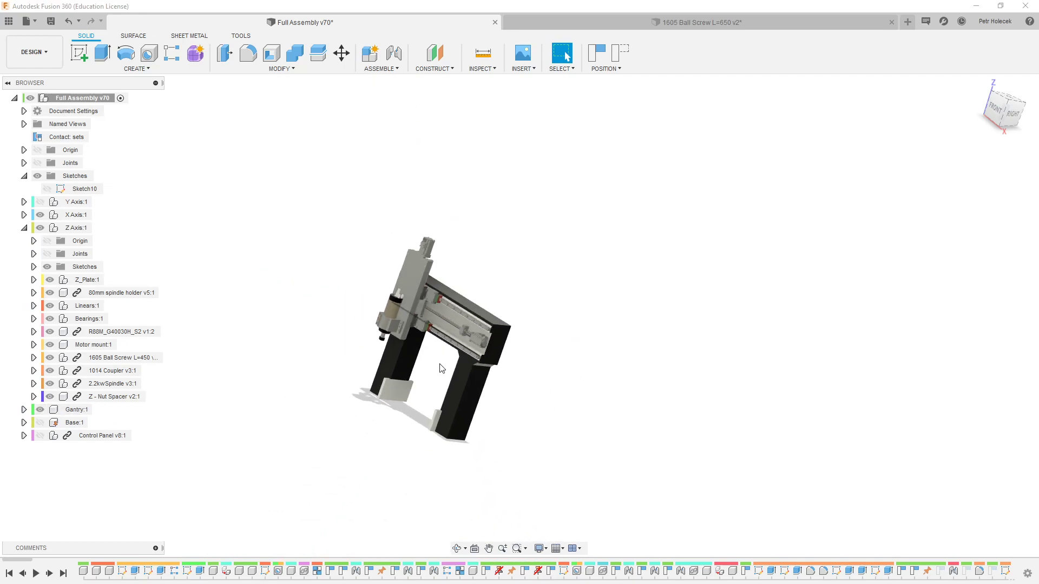
scroll(438, 321, up, 2)
shift+middle_drag(525, 279, 491, 262)
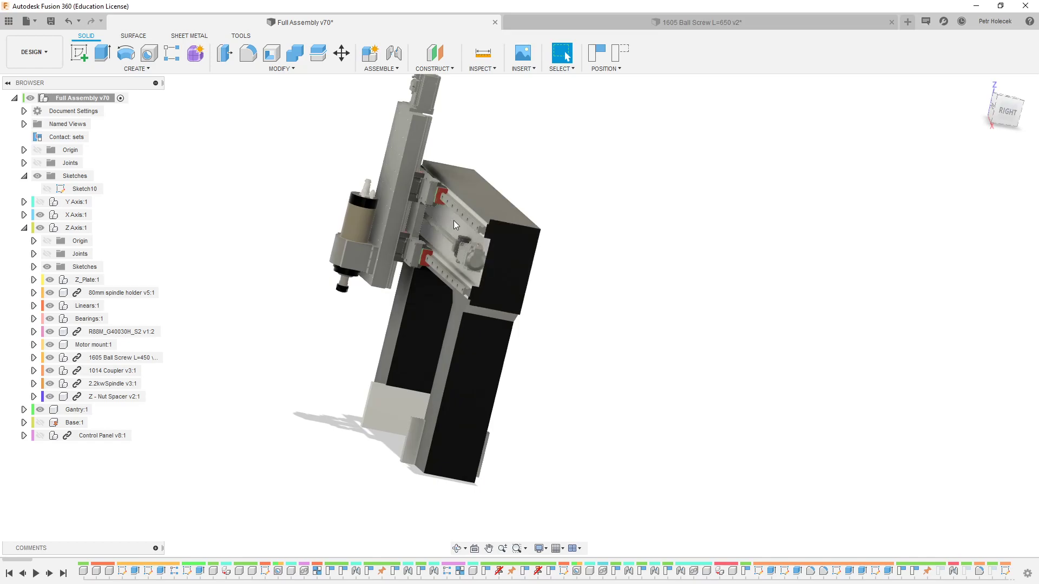
shift+middle_drag(432, 225, 556, 284)
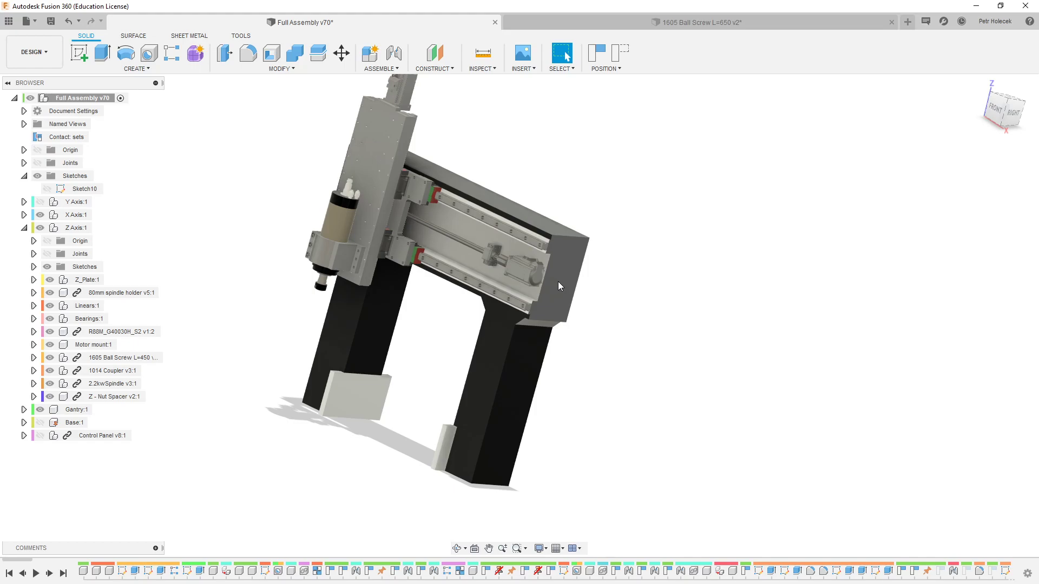
shift+middle_drag(524, 280, 509, 269)
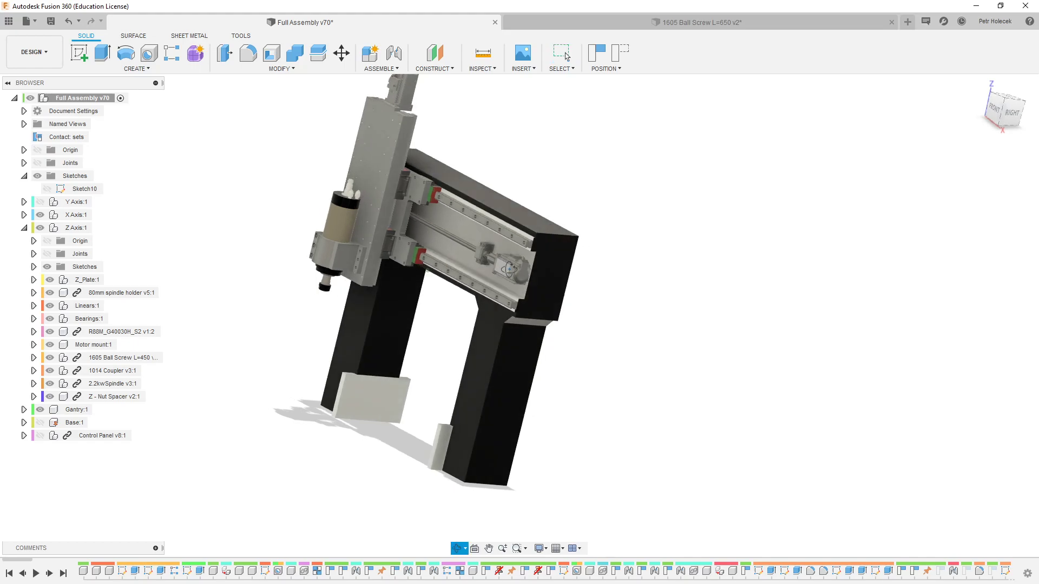
drag(509, 270, 509, 270)
key(Escape)
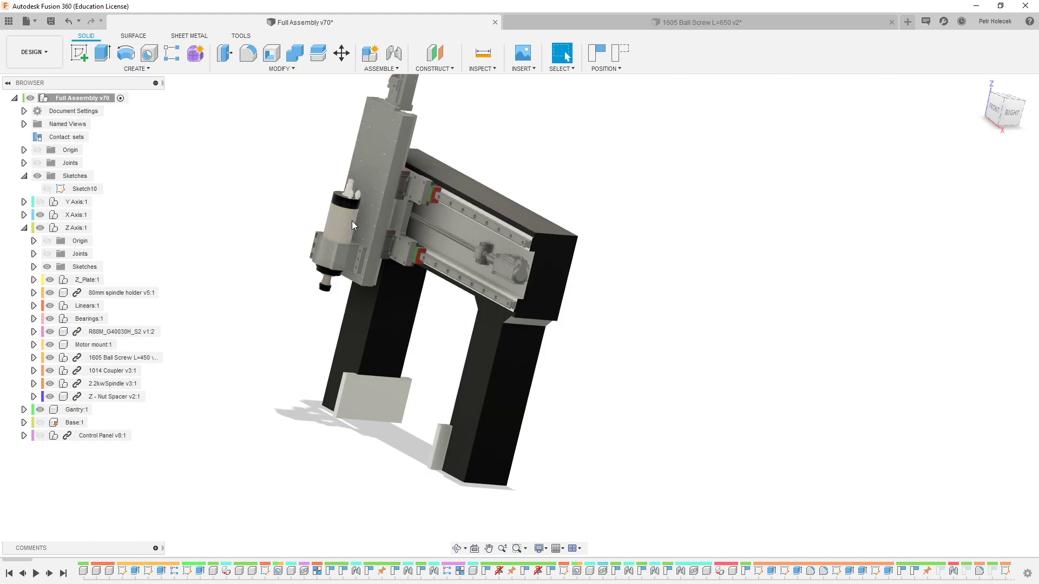
shift+middle_drag(437, 206, 536, 241)
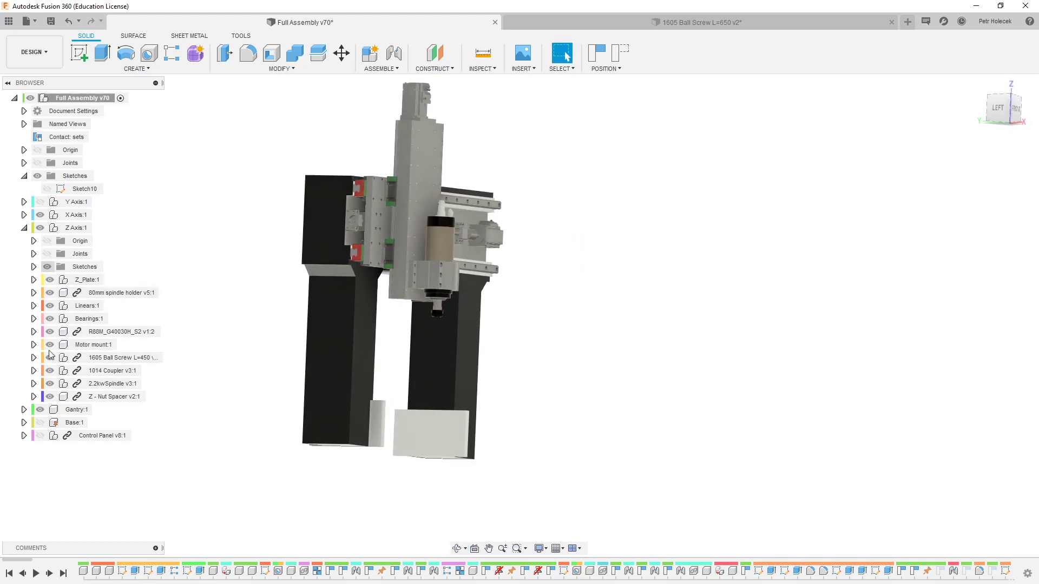
Show Base:1 and view the gantry on the base from an elevated isometric angle
click(40, 424)
mouse_move(179, 426)
shift+middle_down()
mouse_move(232, 409)
mouse_move(174, 429)
shift+middle_up()
shift+middle_drag(332, 316, 490, 295)
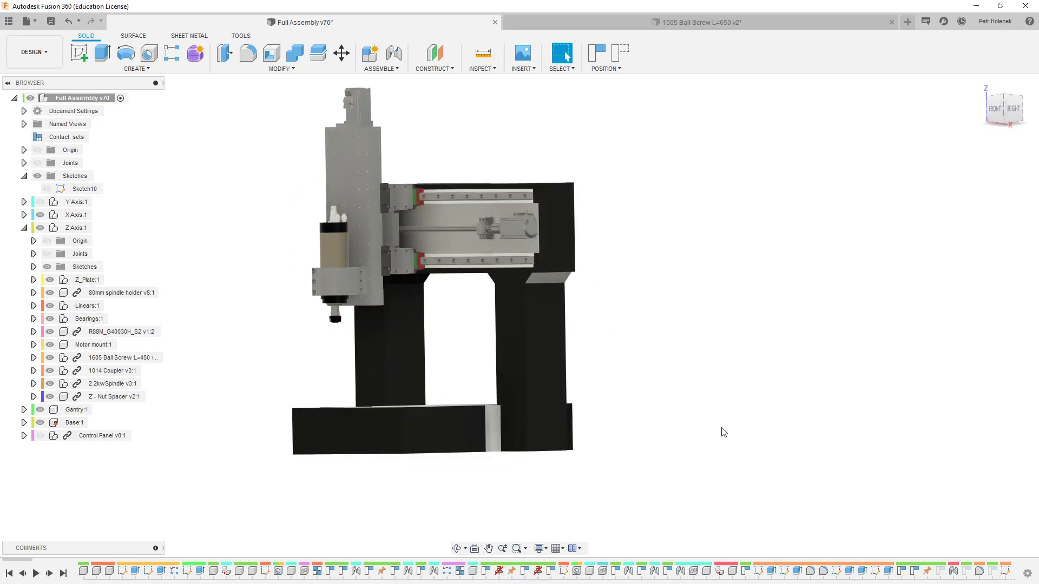
shift+middle_drag(722, 430, 661, 390)
shift+middle_drag(452, 328, 522, 297)
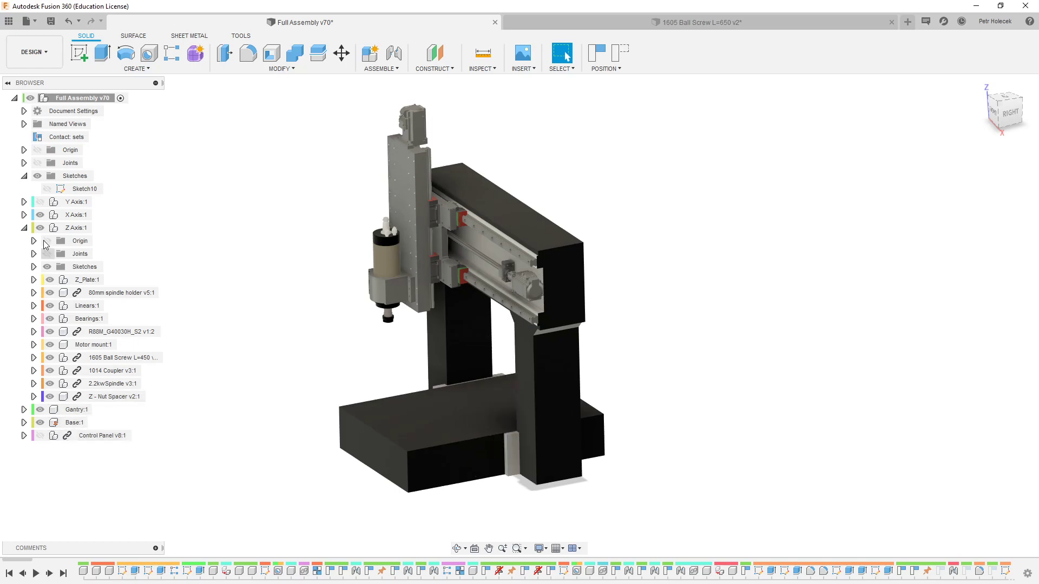
Show the Y Axis:1 table and zoom around under it to see its bearings and ball screw
click(40, 204)
key(F6)
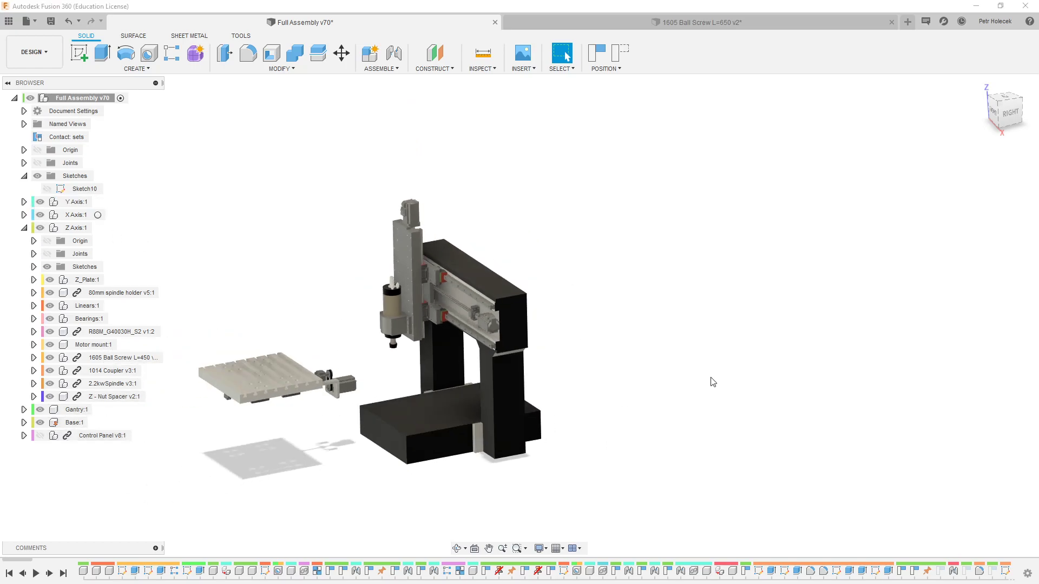
scroll(408, 322, up, 3)
shift+middle_drag(408, 322, 406, 350)
scroll(406, 350, down, 3)
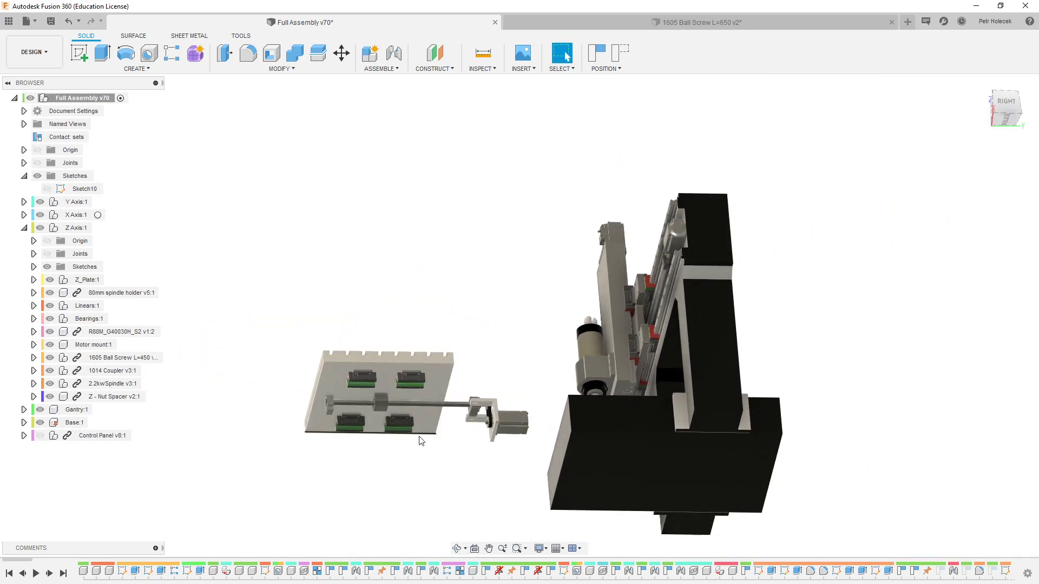
scroll(402, 449, up, 2)
scroll(402, 449, up, 2)
shift+middle_drag(485, 368, 597, 341)
scroll(621, 378, down, 3)
scroll(608, 368, up, 5)
scroll(595, 347, down, 2)
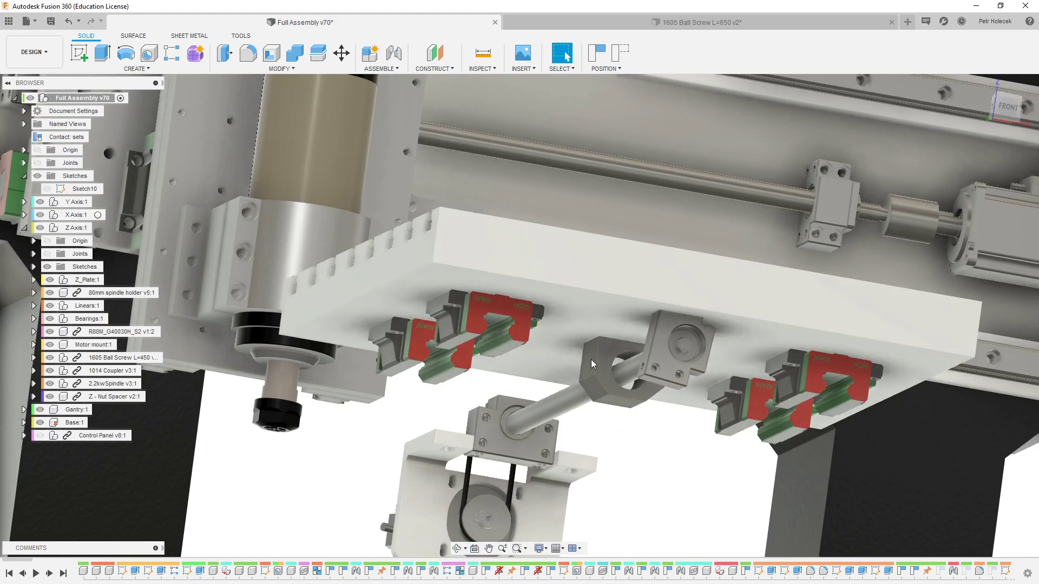
scroll(578, 367, down, 4)
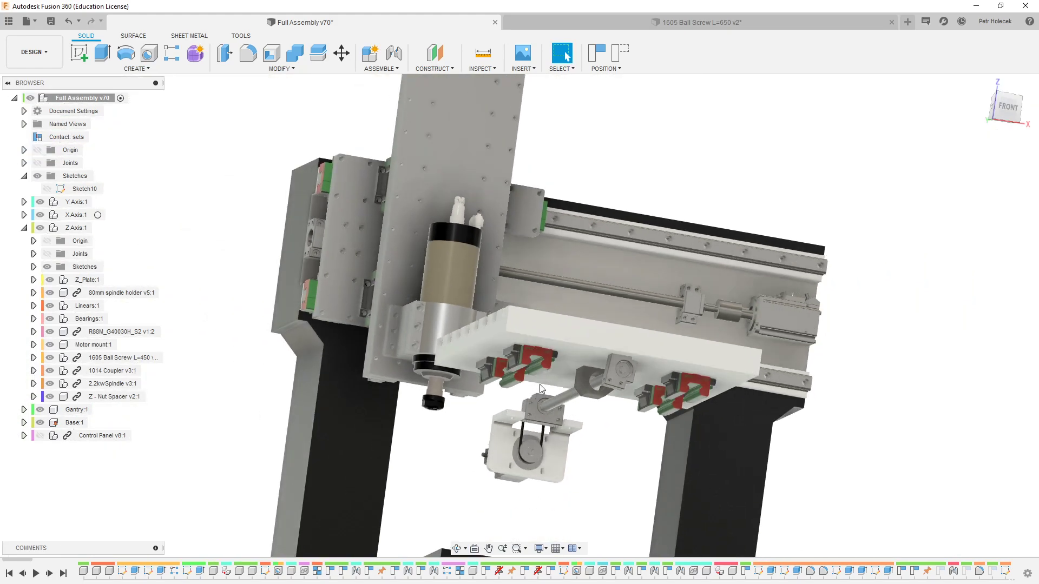
scroll(589, 340, down, 5)
shift+middle_drag(630, 339, 452, 398)
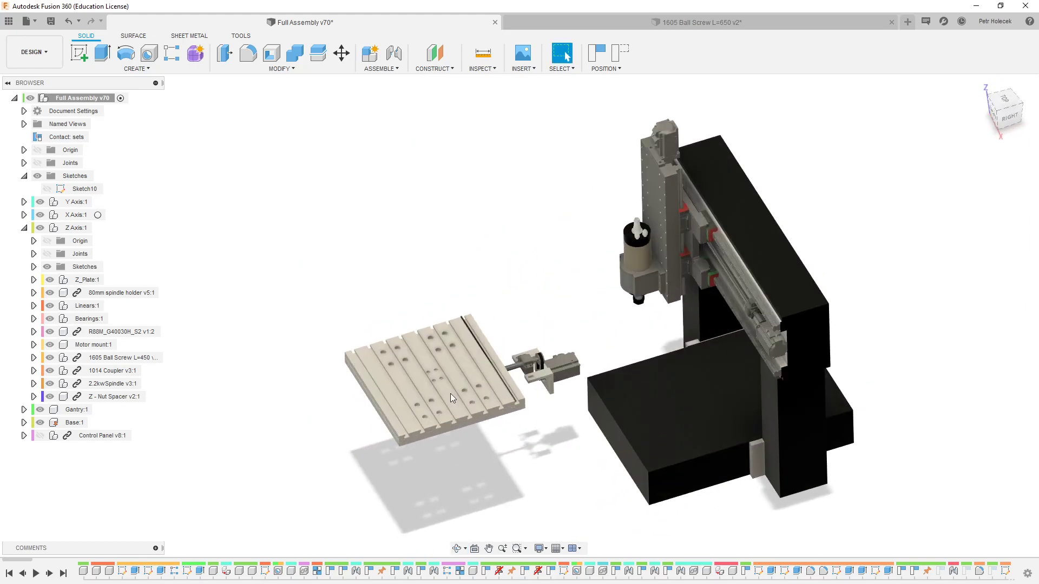
Select the table plate's left and front edges to read the 400.00 mm length
click(372, 395)
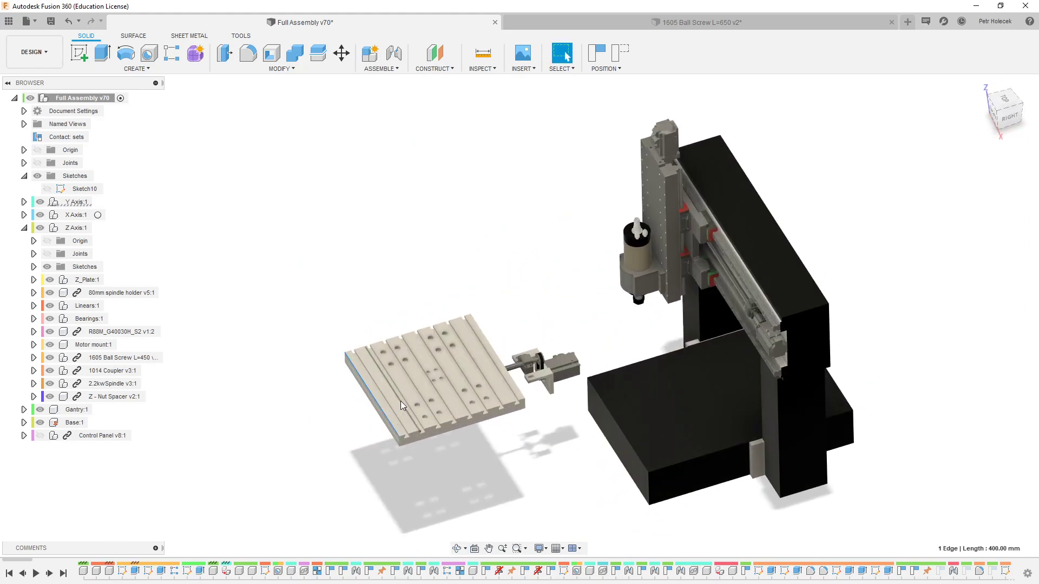
click(451, 427)
shift+middle_drag(523, 426, 515, 365)
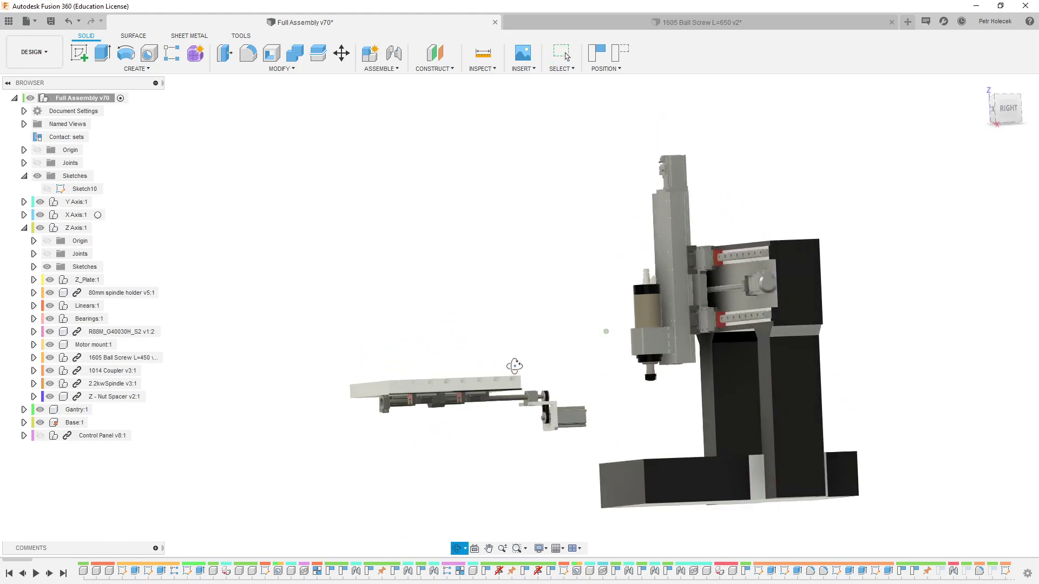
Select the table plate's front and top faces to check their area
scroll(397, 386, up, 6)
click(404, 374)
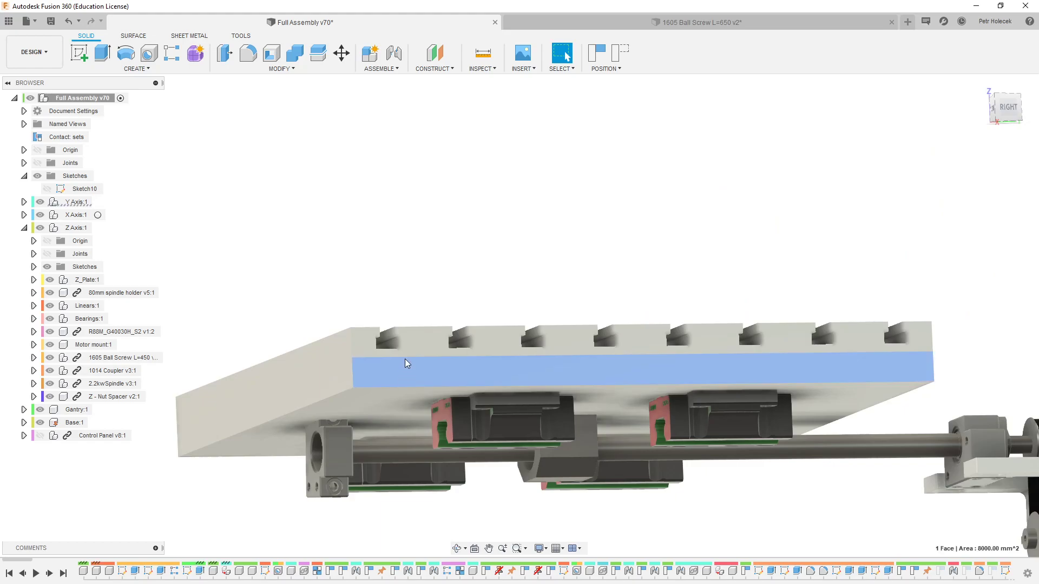
scroll(409, 355, down, 5)
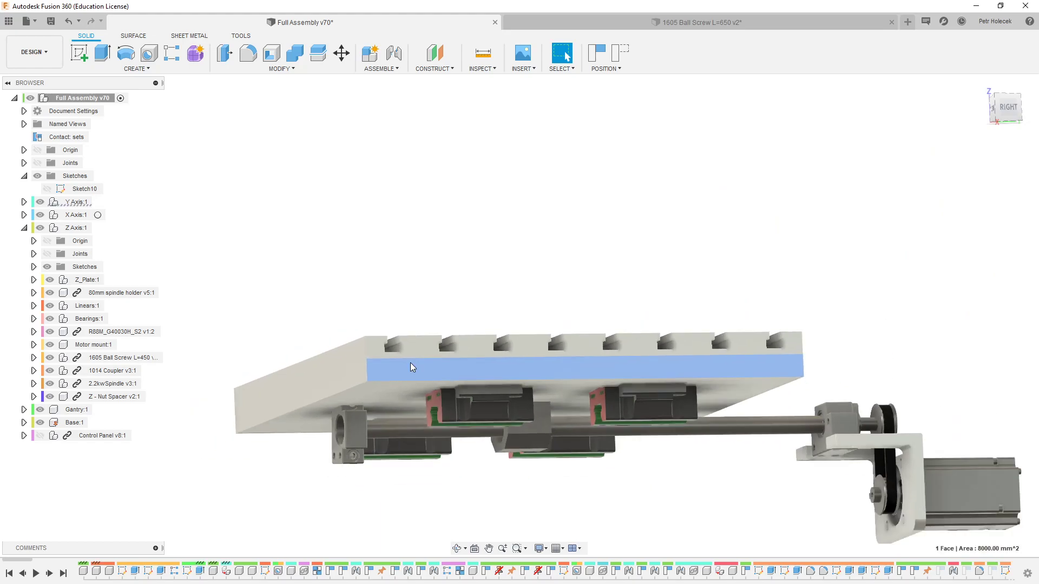
click(421, 354)
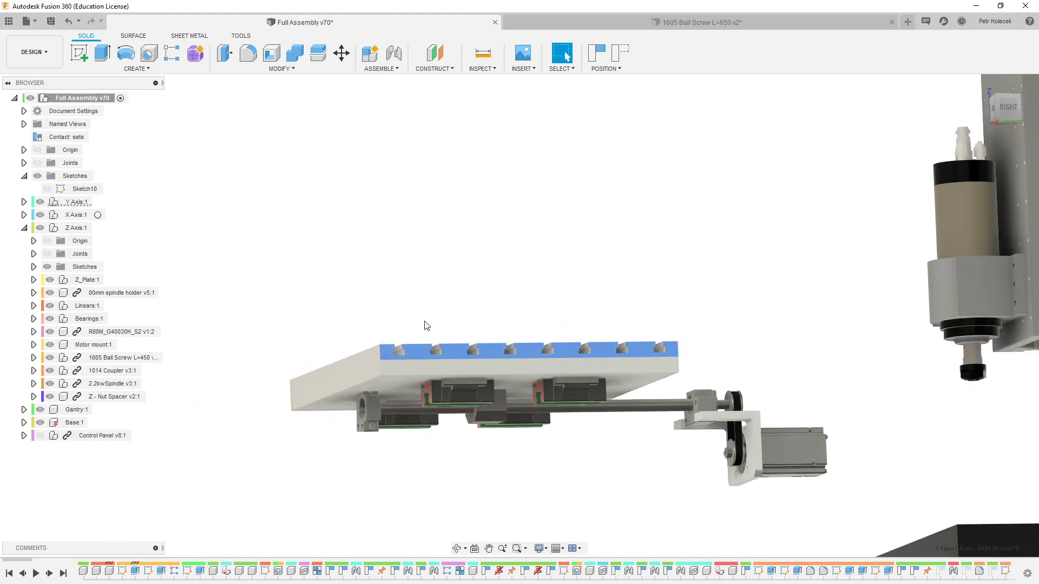
scroll(424, 324, down, 3)
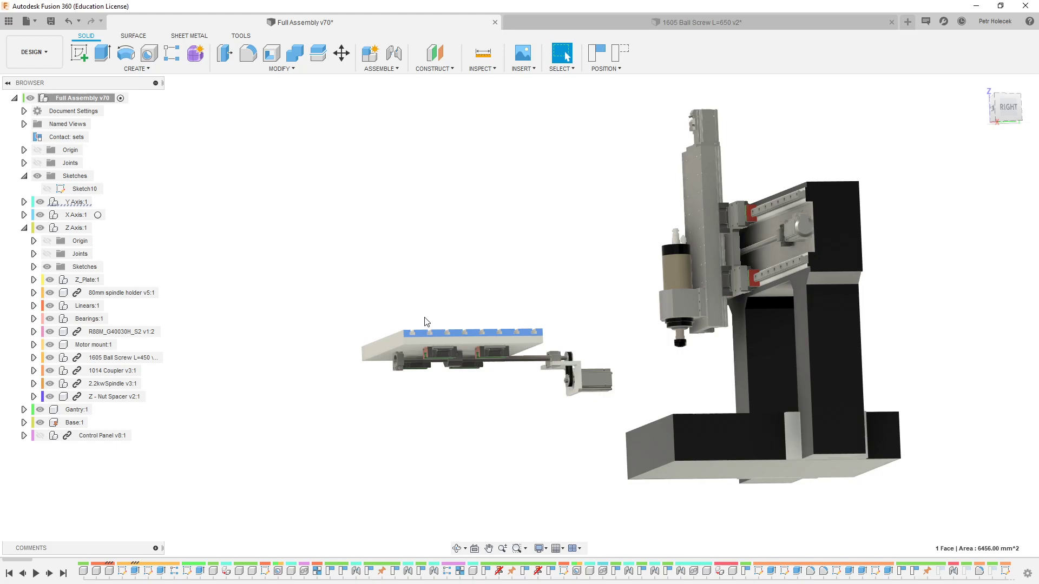
Orbit toward the right-side view and zoom onto the Z-axis carriage
shift+middle_drag(666, 380, 706, 395)
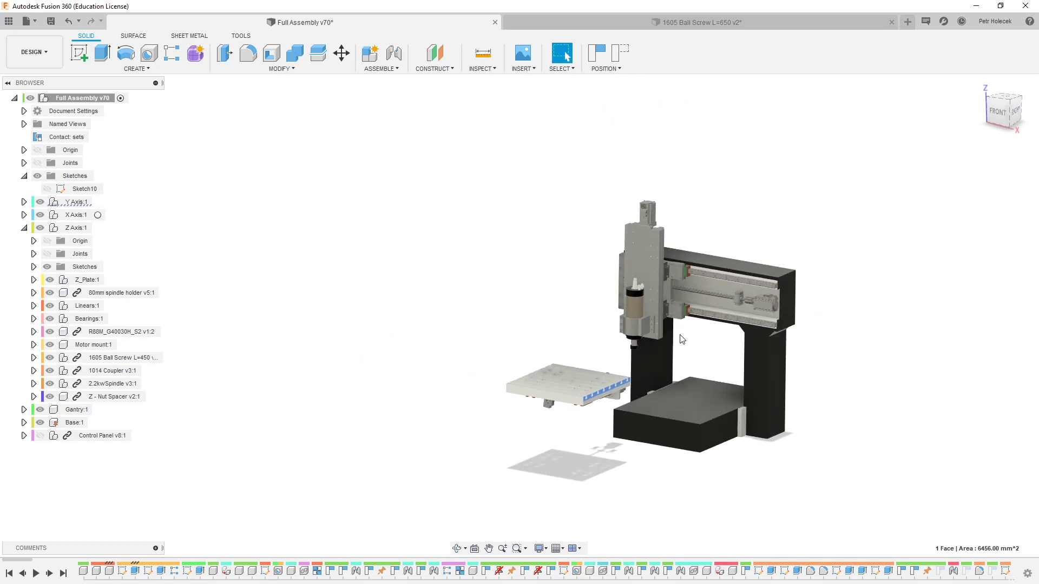
shift+middle_drag(678, 305, 638, 304)
scroll(690, 282, up, 10)
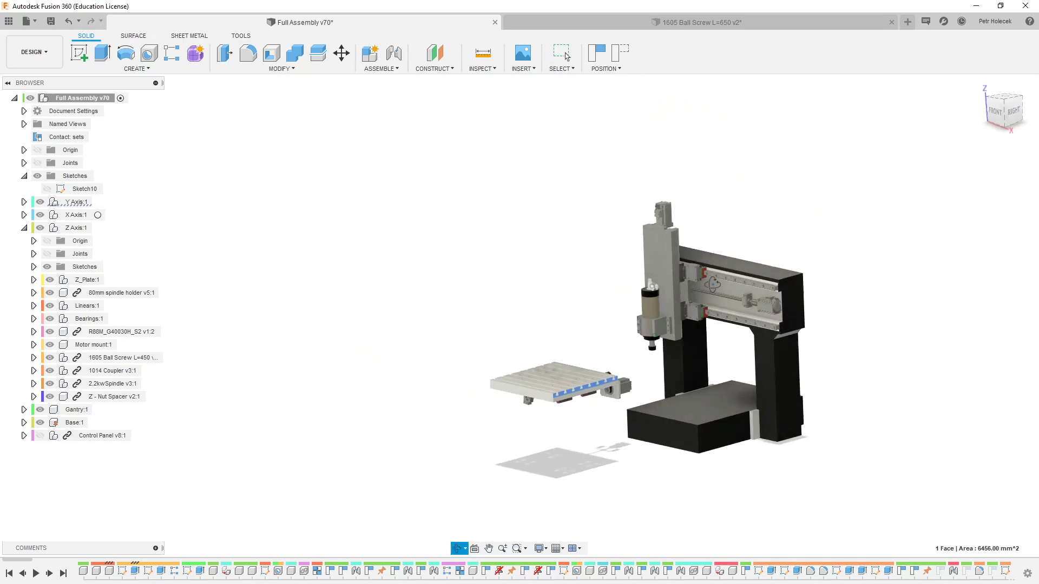
Orbit and zoom around the Z-axis carriage on the gantry rails
key(Escape)
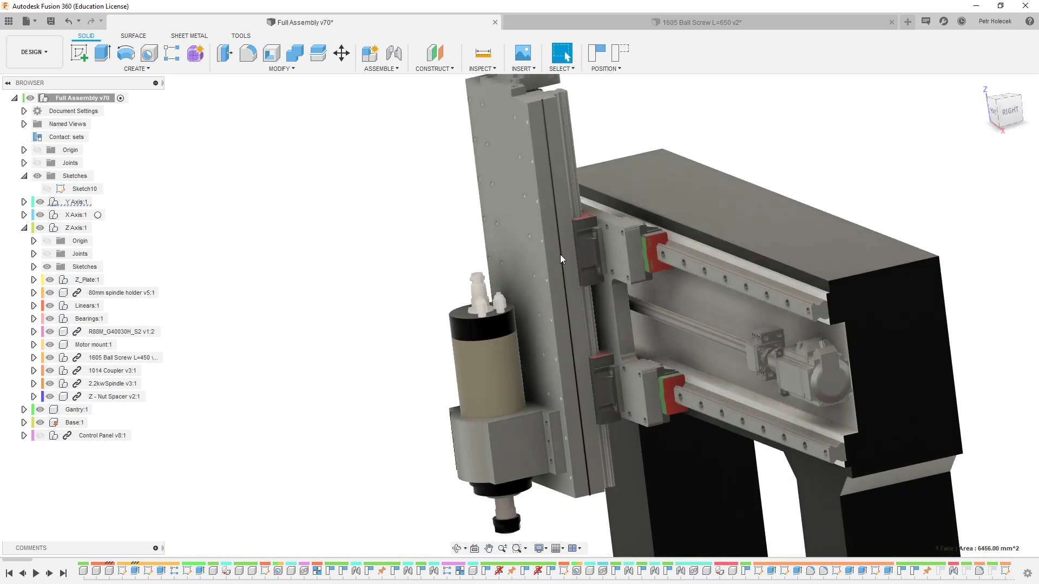
shift+middle_drag(534, 220, 598, 293)
scroll(545, 210, down, 10)
scroll(599, 294, up, 5)
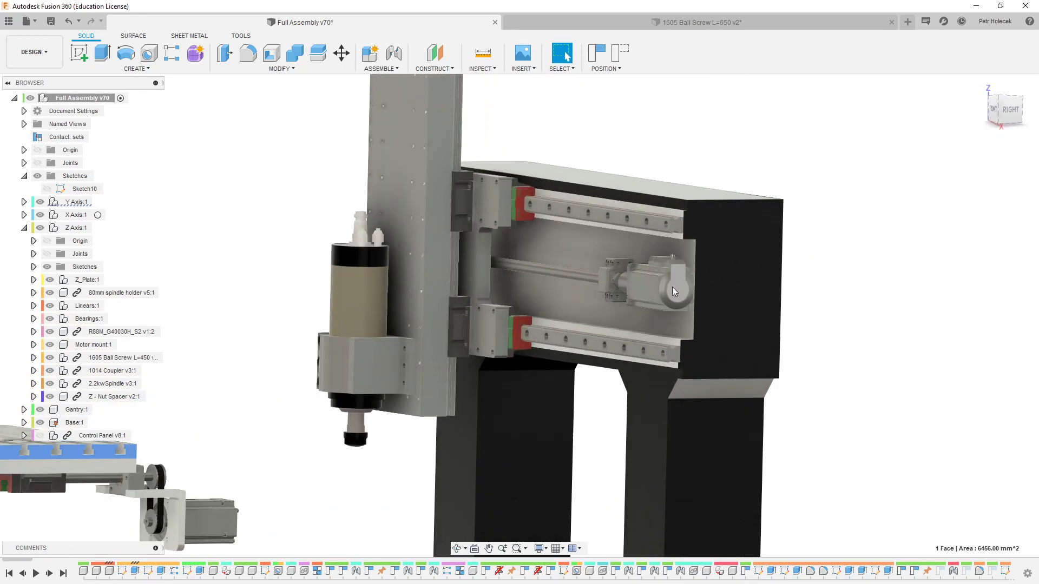
scroll(619, 258, down, 2)
scroll(616, 271, down, 1)
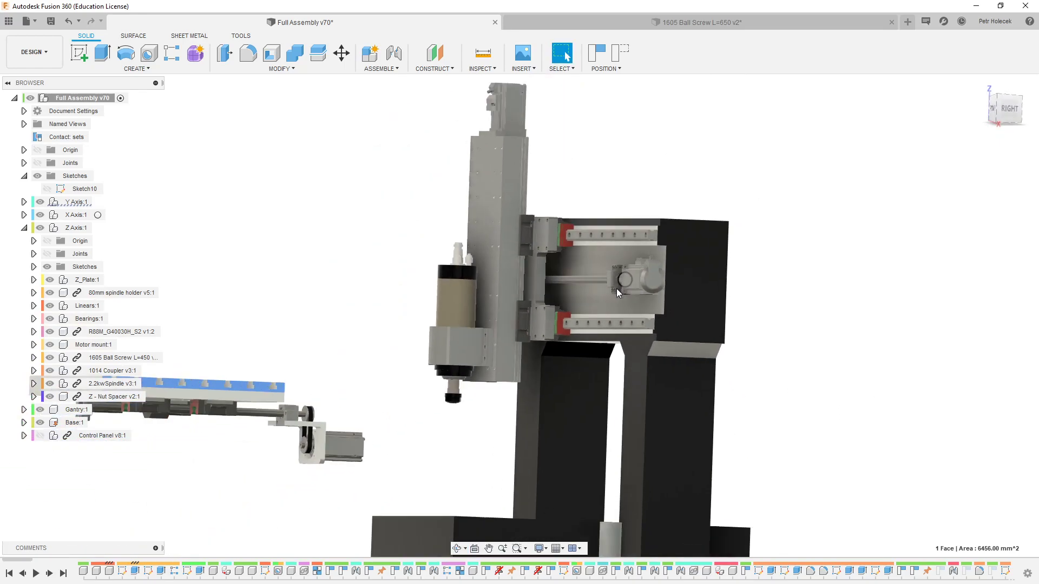
scroll(638, 271, up, 3)
View the carriage from front-right and head-on, then zoom out to the whole machine
shift+middle_drag(645, 243, 625, 211)
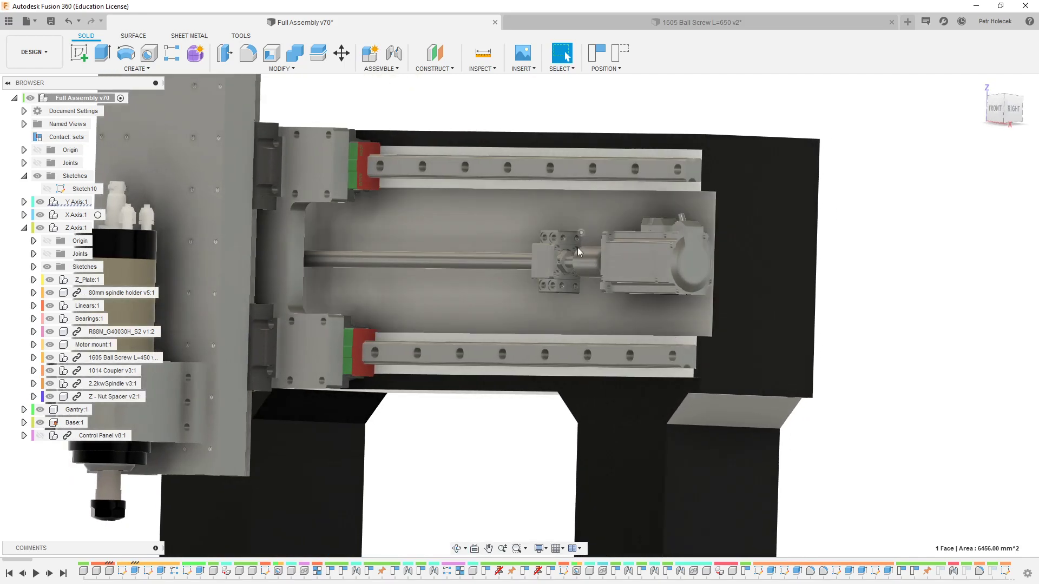
shift+middle_drag(604, 293, 485, 289)
scroll(436, 217, down, 5)
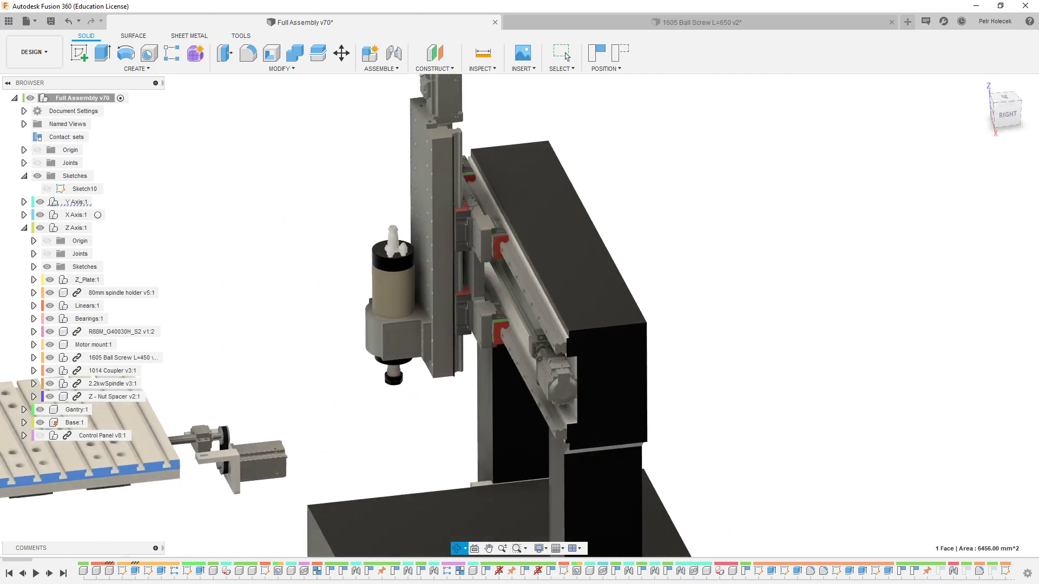
scroll(486, 285, down, 4)
scroll(486, 285, up, 7)
scroll(474, 202, down, 5)
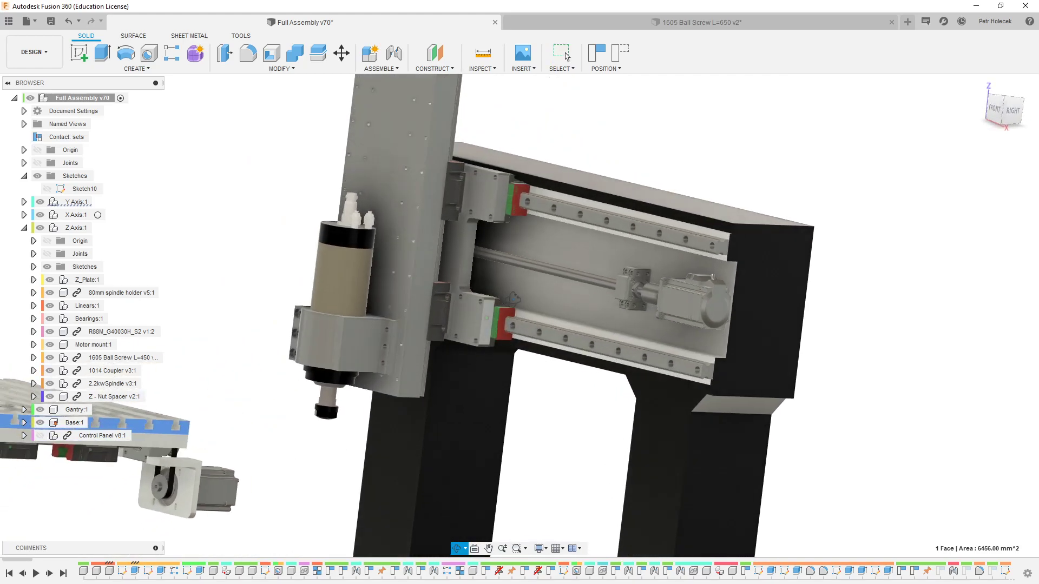
scroll(471, 195, down, 5)
scroll(469, 195, down, 1)
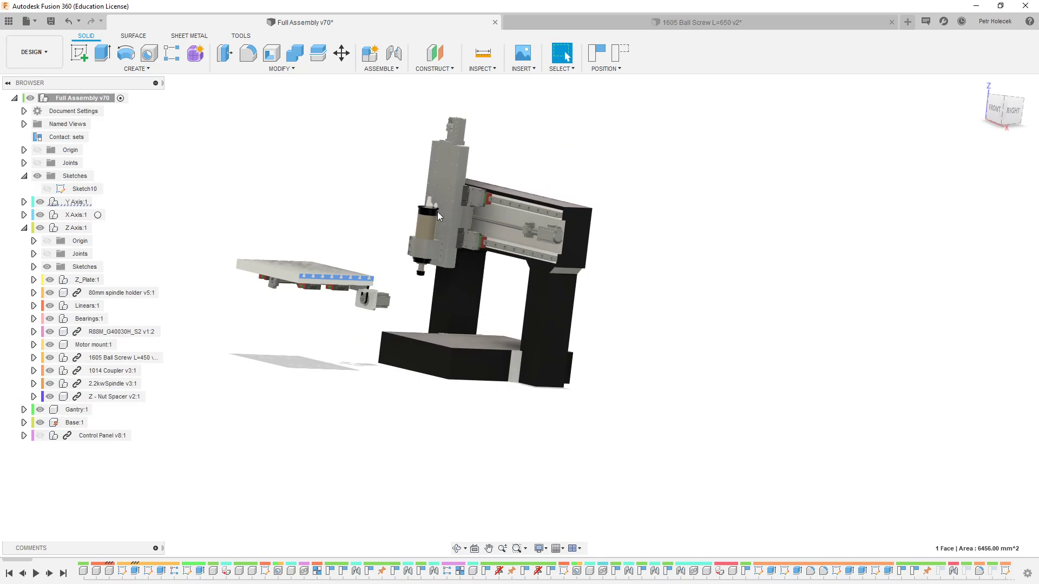
Orbit and zoom to show more of the machine's front
shift+middle_drag(487, 209, 444, 205)
scroll(449, 194, up, 3)
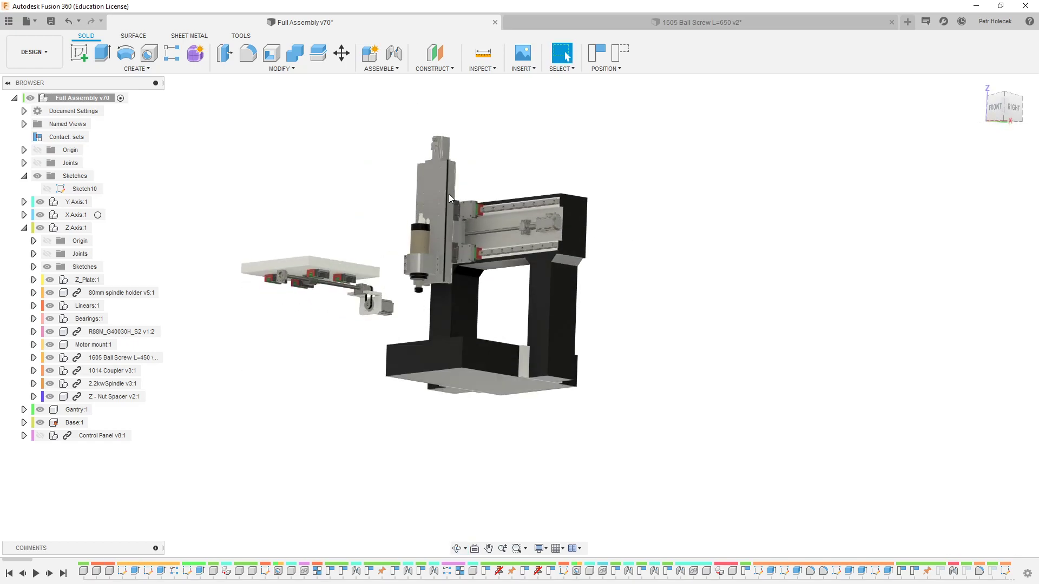
scroll(498, 245, up, 3)
scroll(494, 243, up, 3)
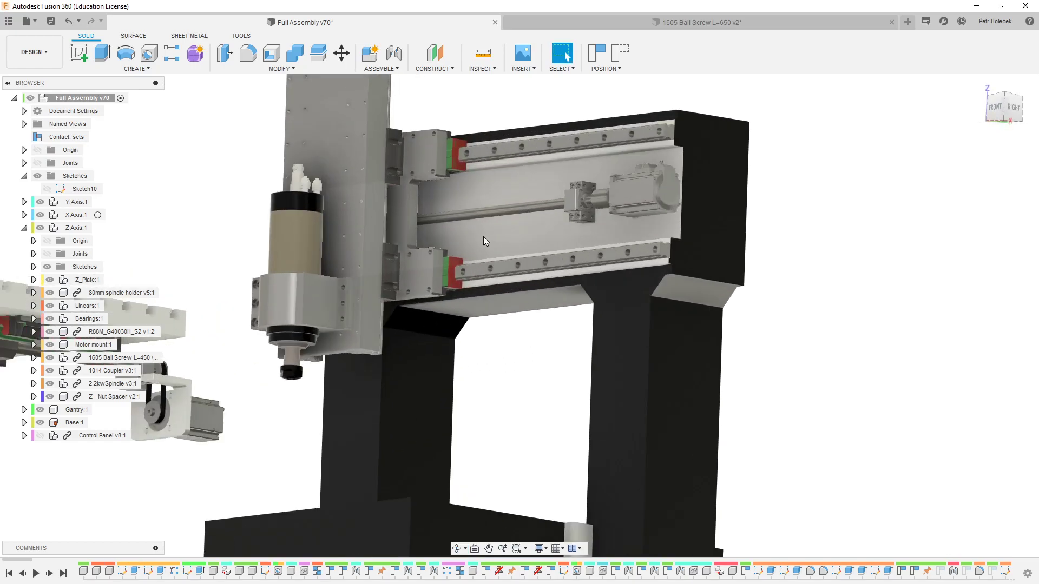
scroll(483, 236, down, 5)
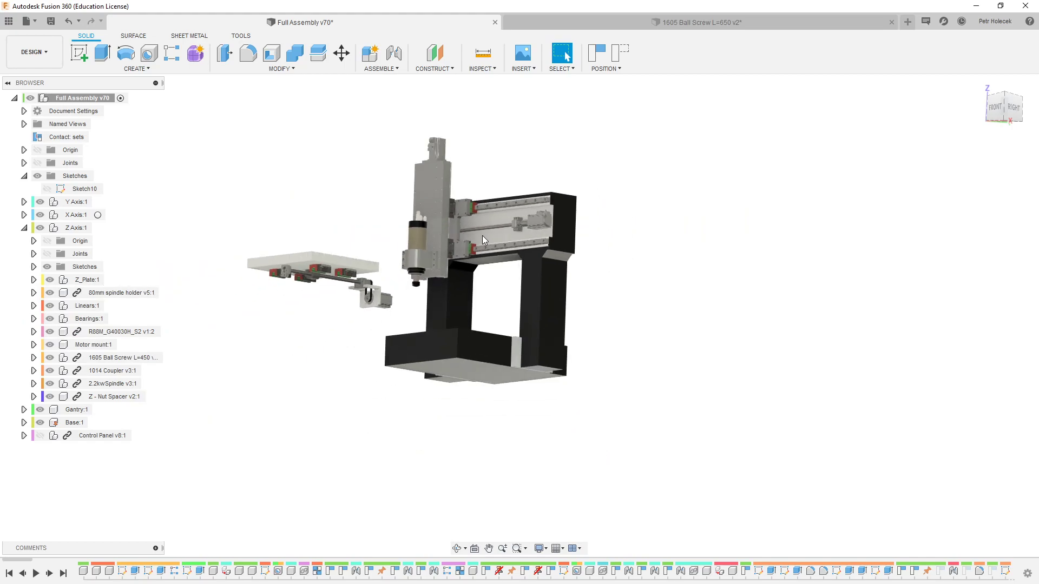
scroll(482, 235, up, 3)
View the machine column from the left side, then return to the front home view
shift+middle_drag(483, 236, 600, 263)
scroll(599, 263, down, 5)
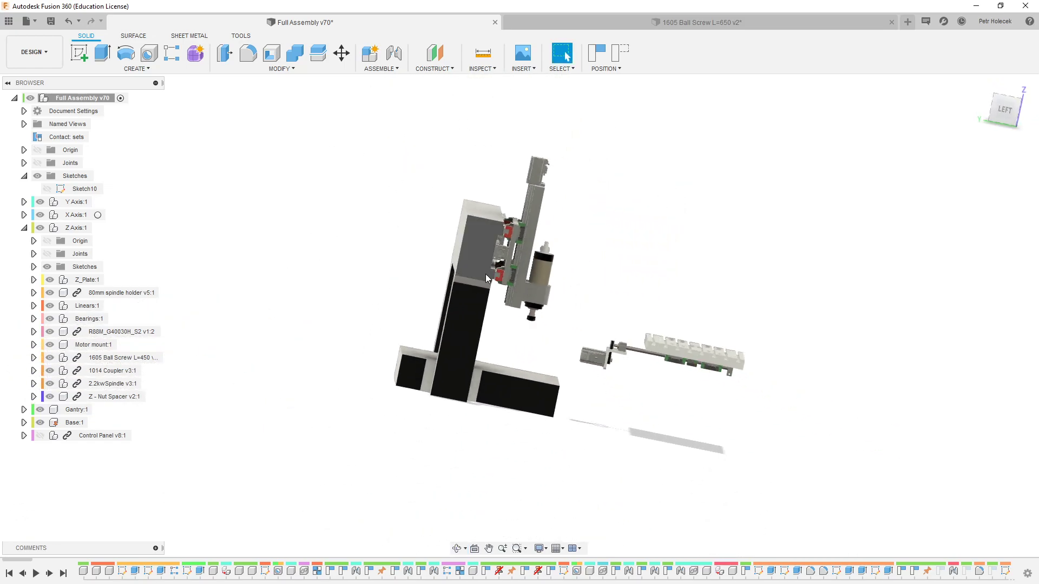
shift+middle_drag(464, 262, 467, 253)
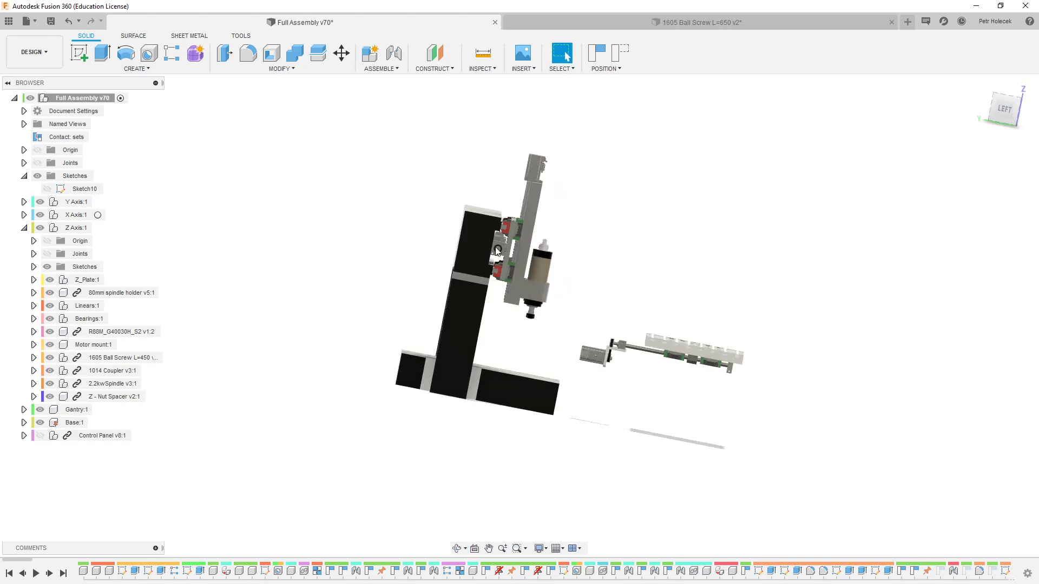
scroll(498, 250, up, 3)
key(F6)
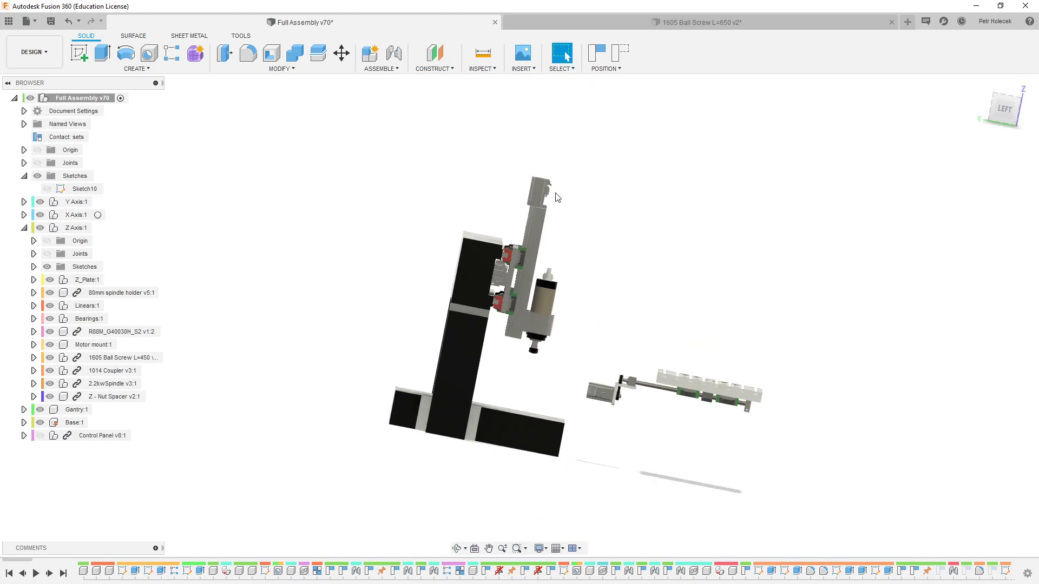
Zoom in and orbit from the front to the Z carriage's left side and spindle motor mount
scroll(521, 262, up, 3)
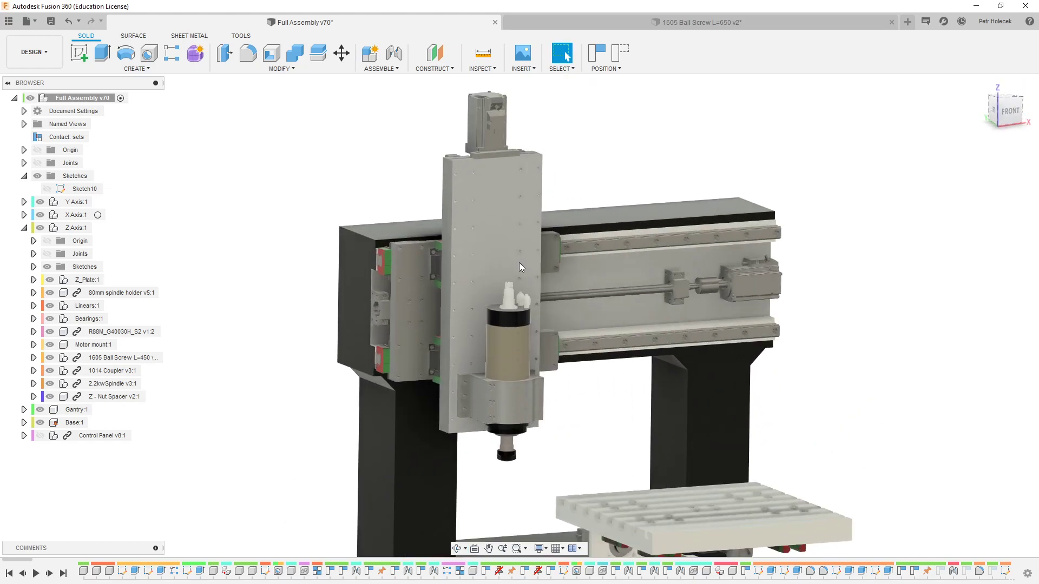
scroll(518, 267, down, 2)
scroll(505, 271, up, 4)
scroll(489, 269, up, 2)
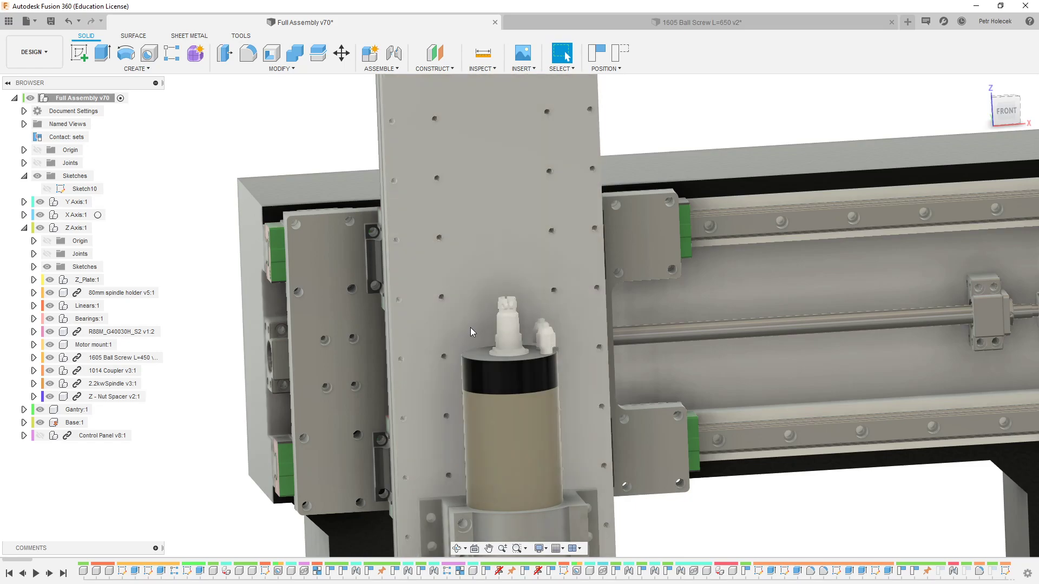
shift+middle_drag(471, 329, 390, 382)
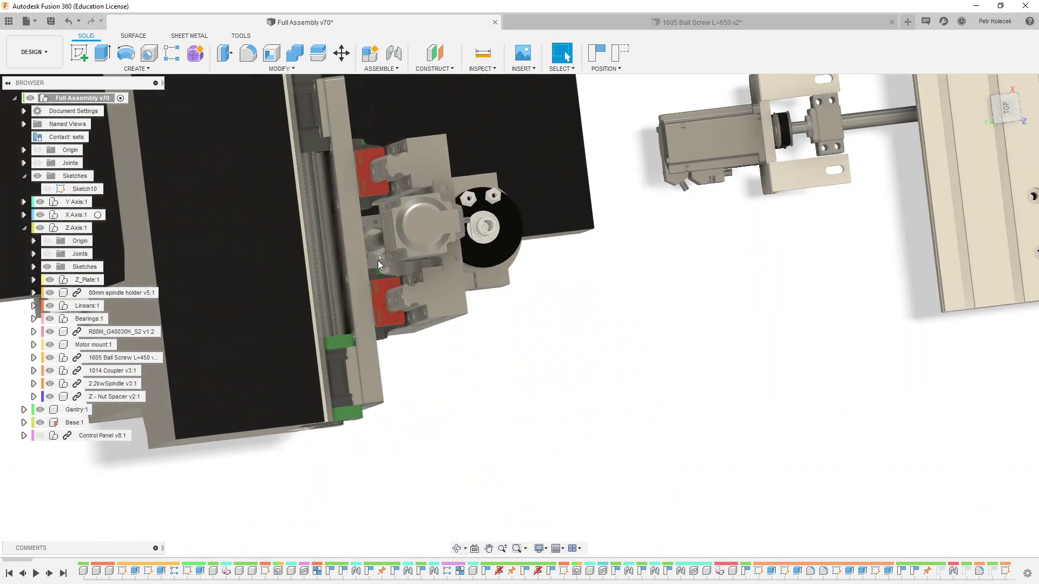
scroll(378, 261, up, 5)
shift+middle_drag(372, 250, 354, 216)
scroll(378, 286, down, 5)
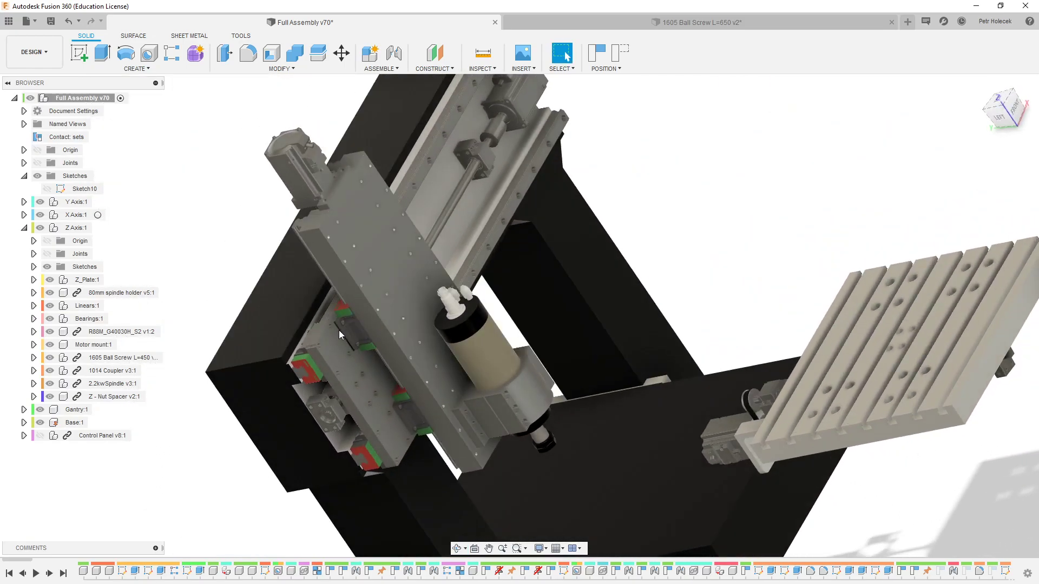
Orbit around the Z carriage and spindle from the side out to an oblique machine view
shift+middle_drag(340, 335, 370, 302)
scroll(360, 351, up, 5)
shift+middle_drag(348, 401, 460, 394)
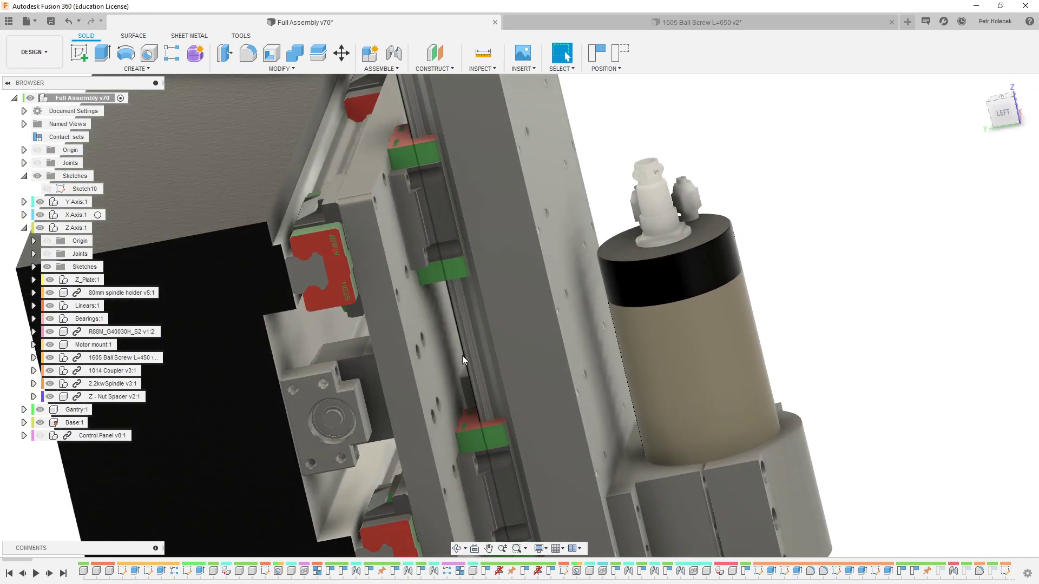
scroll(461, 355, down, 5)
shift+middle_drag(427, 326, 462, 323)
scroll(466, 325, up, 8)
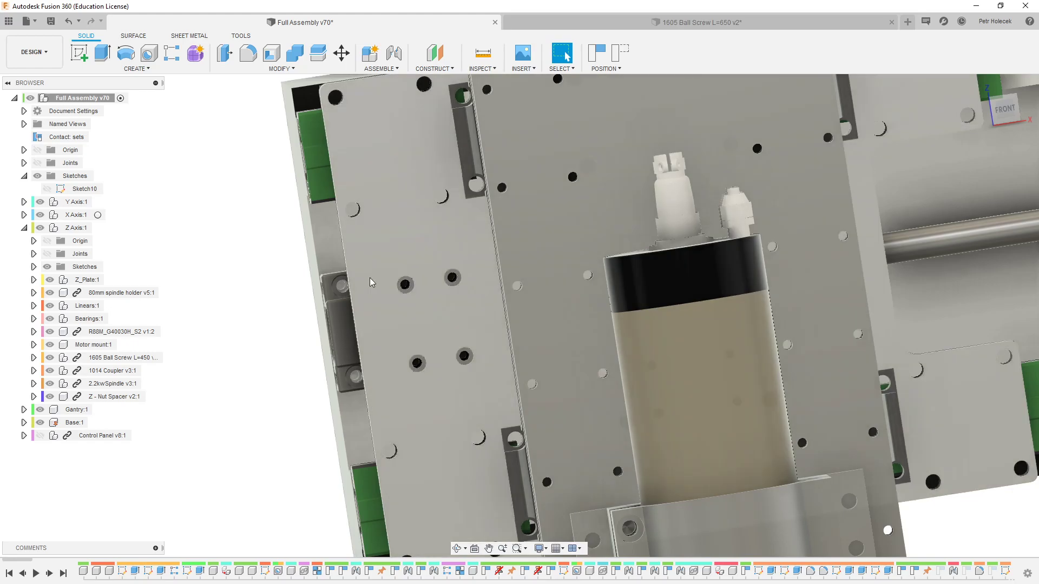
Orbit to the linear bearing blocks and ball screw, ending on a top-down view of the gantry
shift+middle_drag(457, 280, 424, 263)
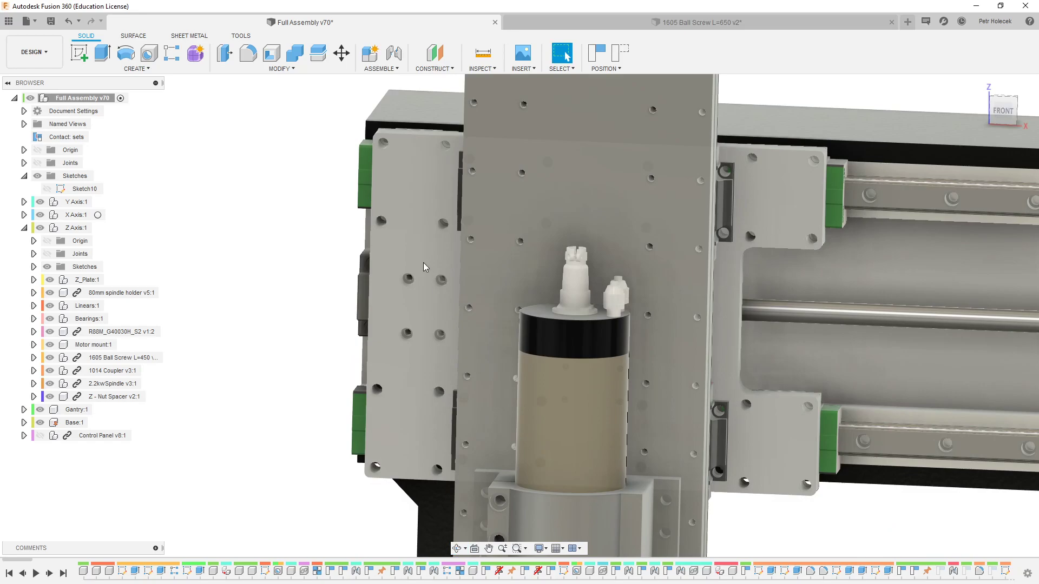
shift+middle_drag(426, 312, 452, 310)
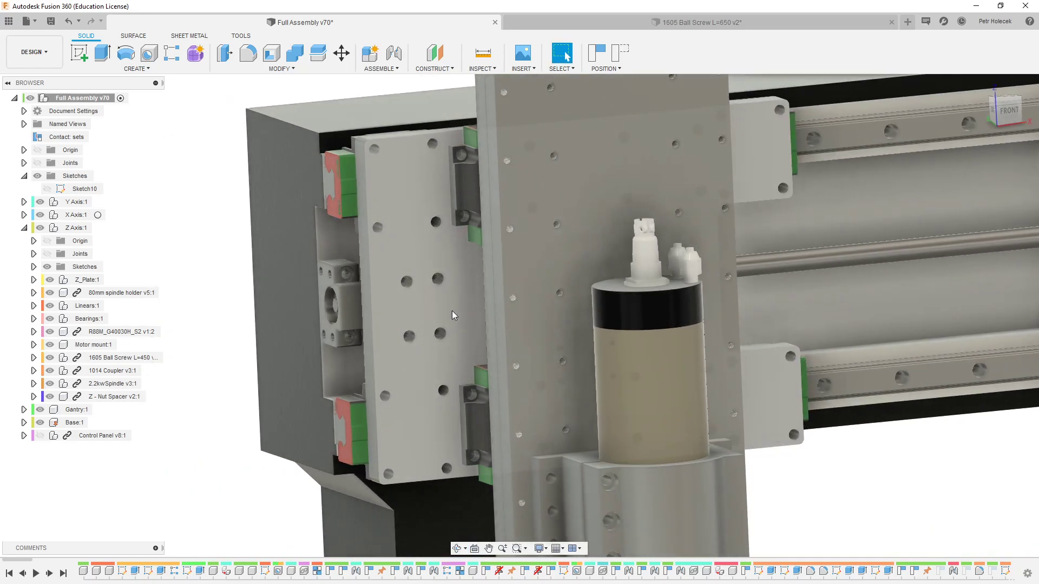
scroll(423, 304, down, 5)
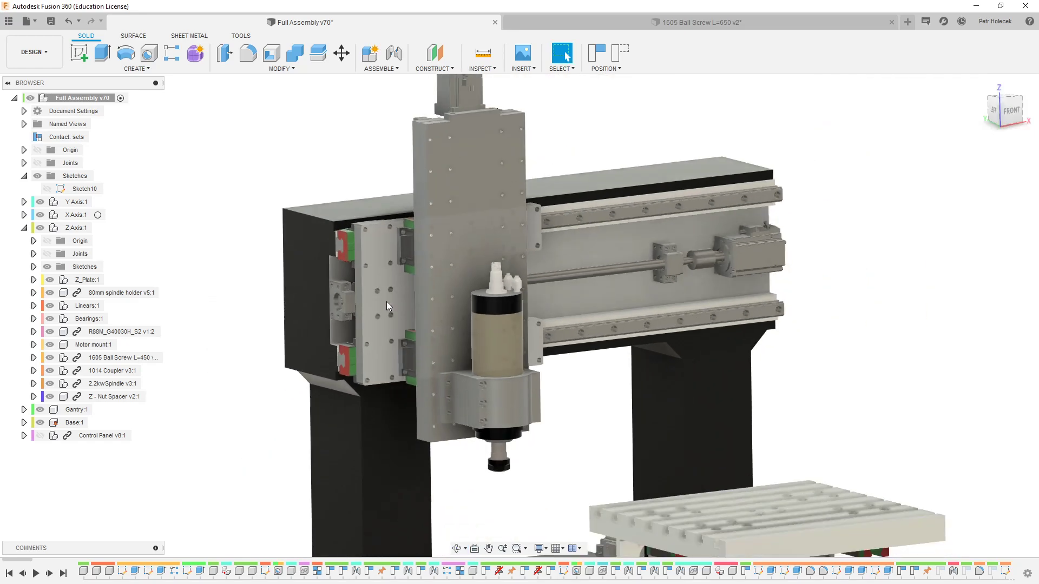
shift+middle_drag(386, 301, 547, 218)
scroll(509, 247, up, 5)
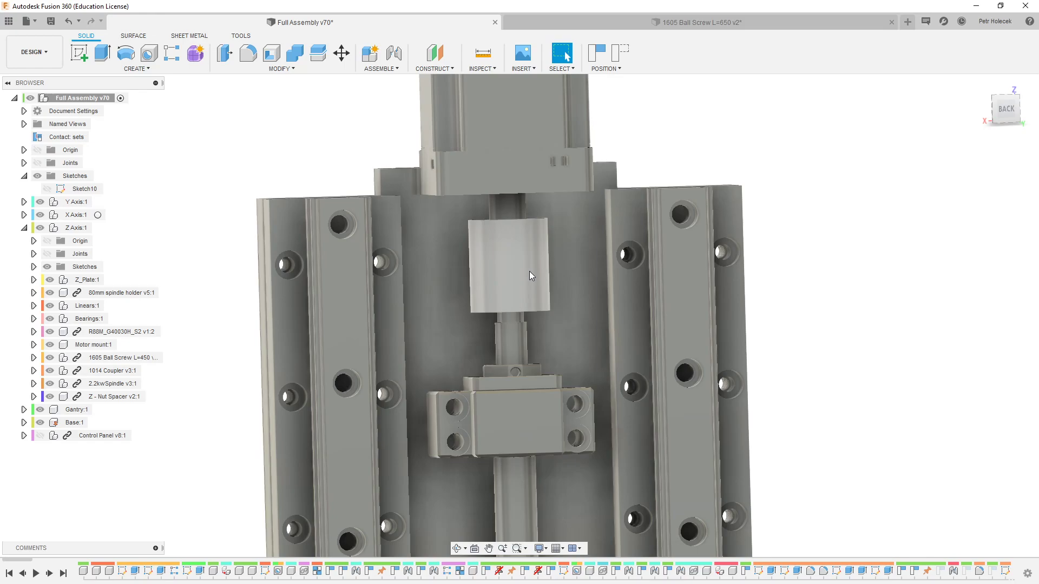
Zoom out and orbit from the back to a right isometric, then a nearly flat right side view
scroll(529, 272, down, 5)
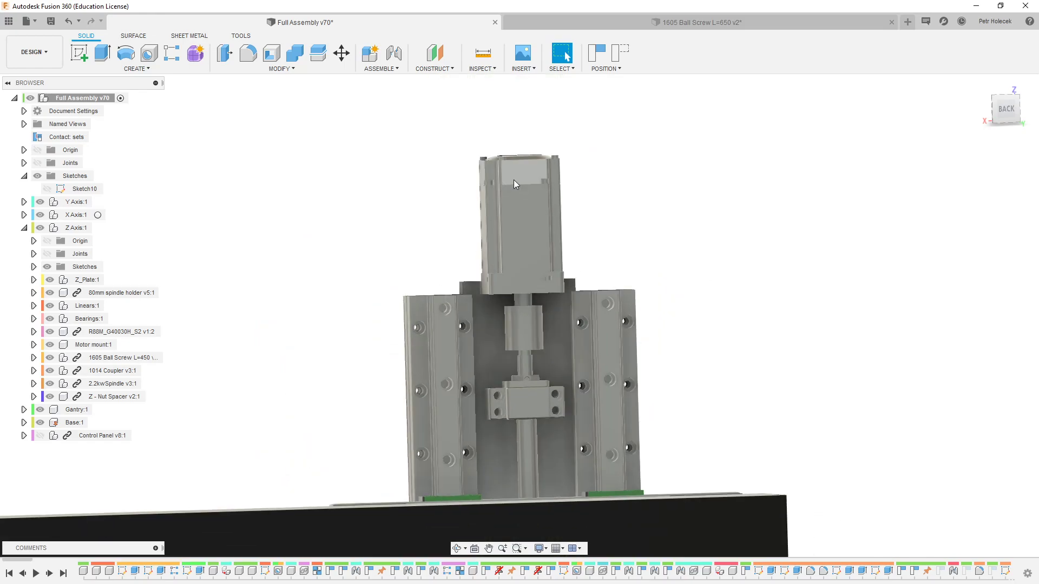
scroll(501, 297, down, 4)
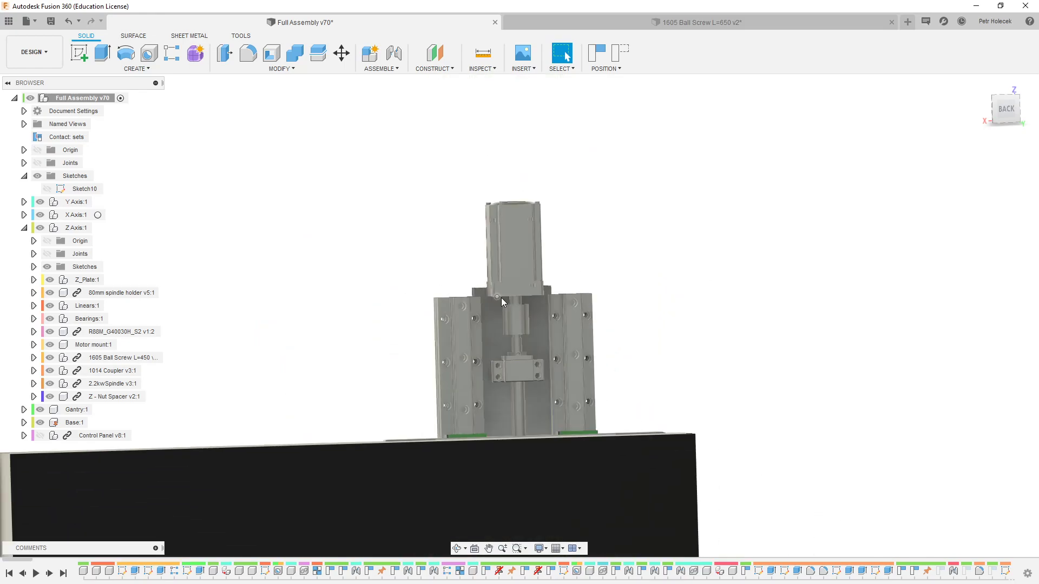
shift+middle_drag(458, 326, 520, 254)
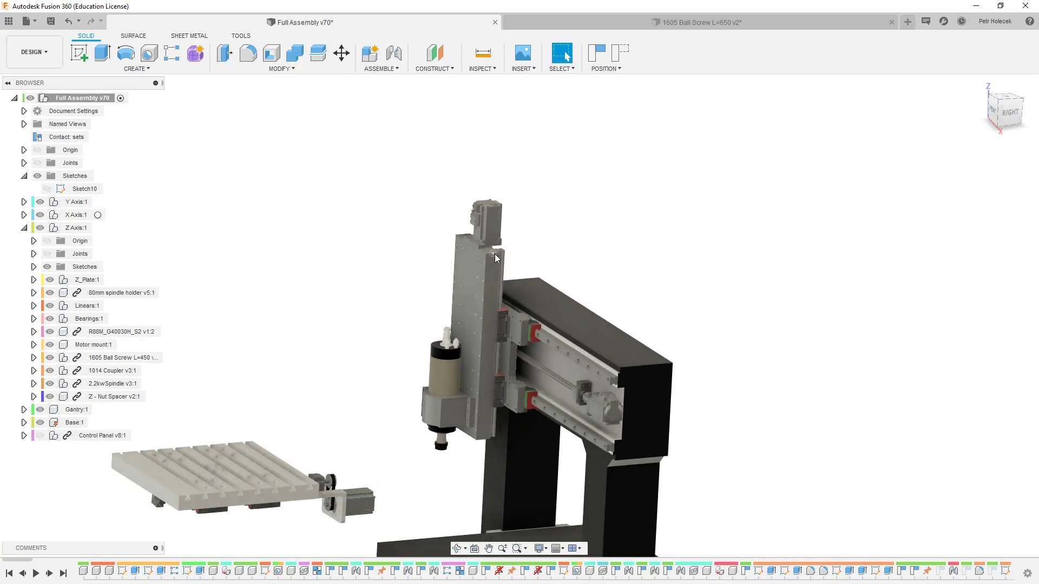
shift+middle_drag(498, 258, 483, 303)
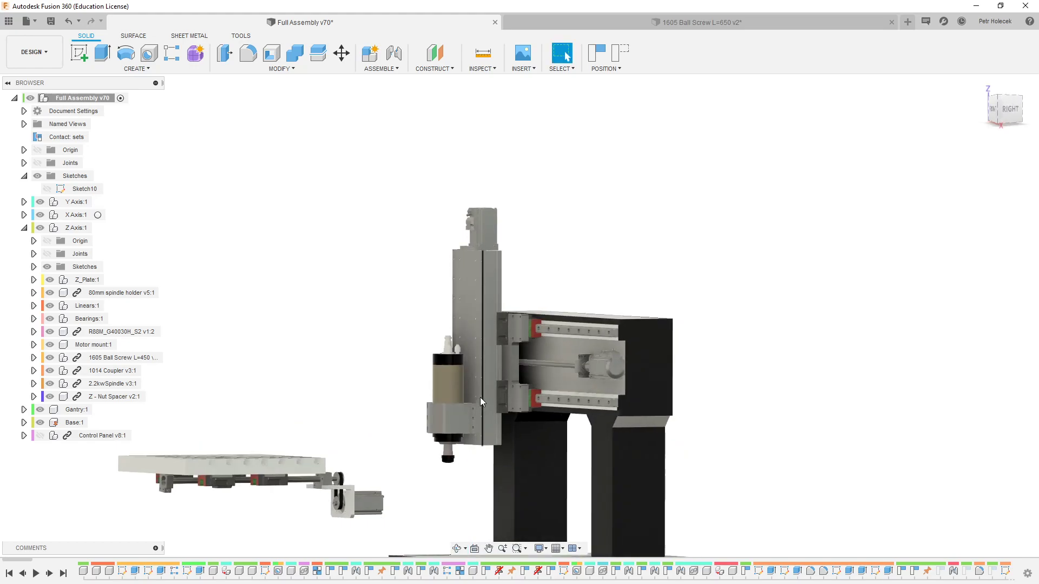
scroll(480, 397, up, 5)
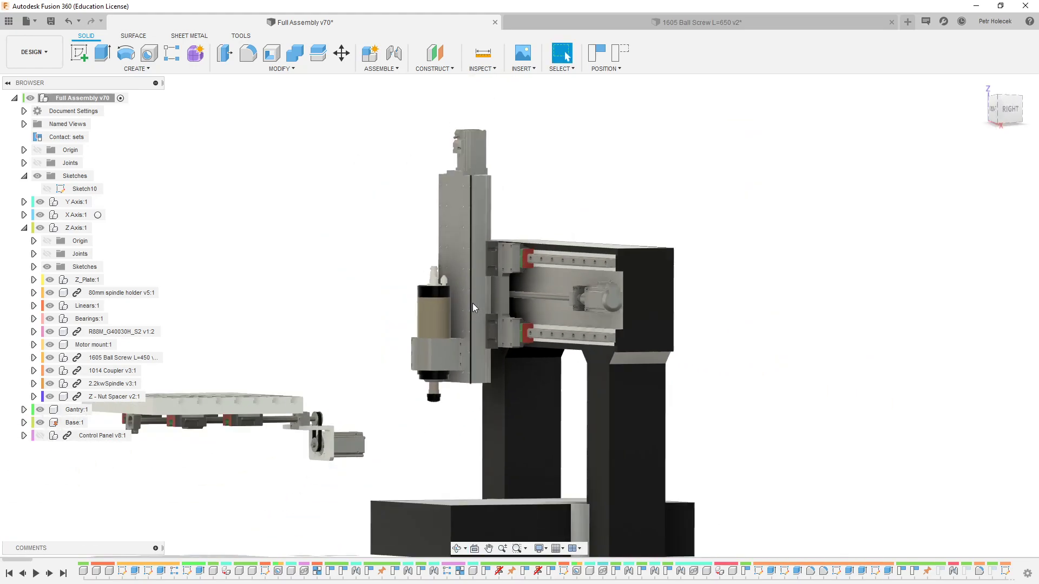
scroll(477, 319, down, 3)
scroll(484, 324, up, 5)
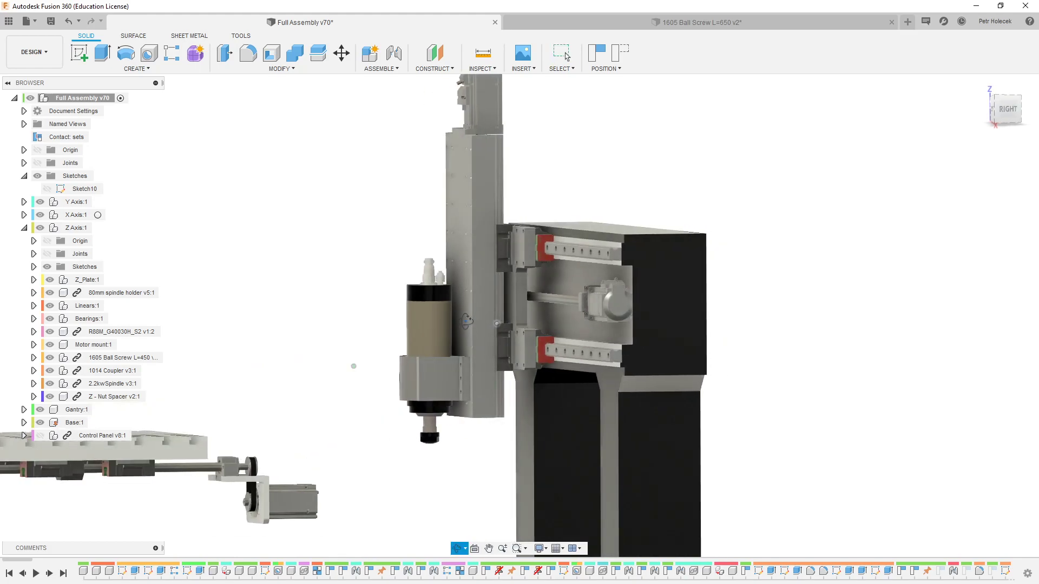
Exit Orbit and return to the home three-quarter view, orbiting slightly and zooming out on the full machine
key(Escape)
scroll(494, 411, down, 2)
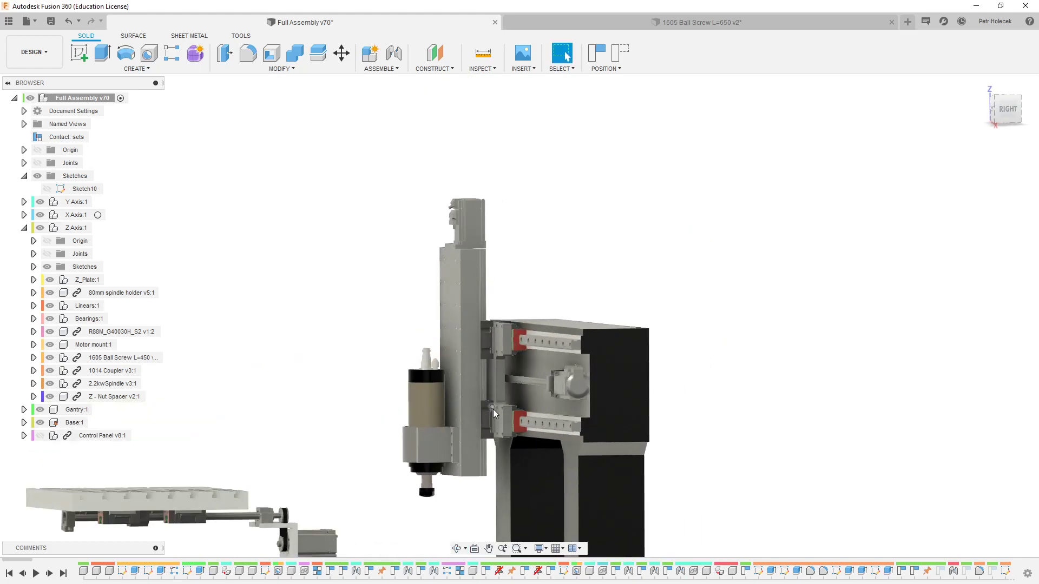
scroll(495, 413, down, 2)
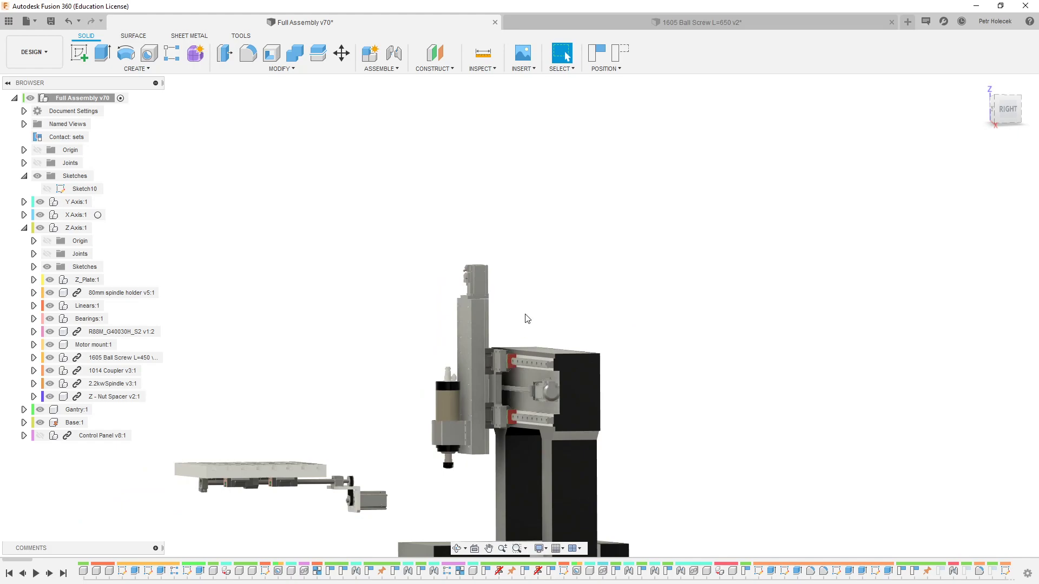
scroll(528, 347, down, 2)
scroll(518, 314, up, 4)
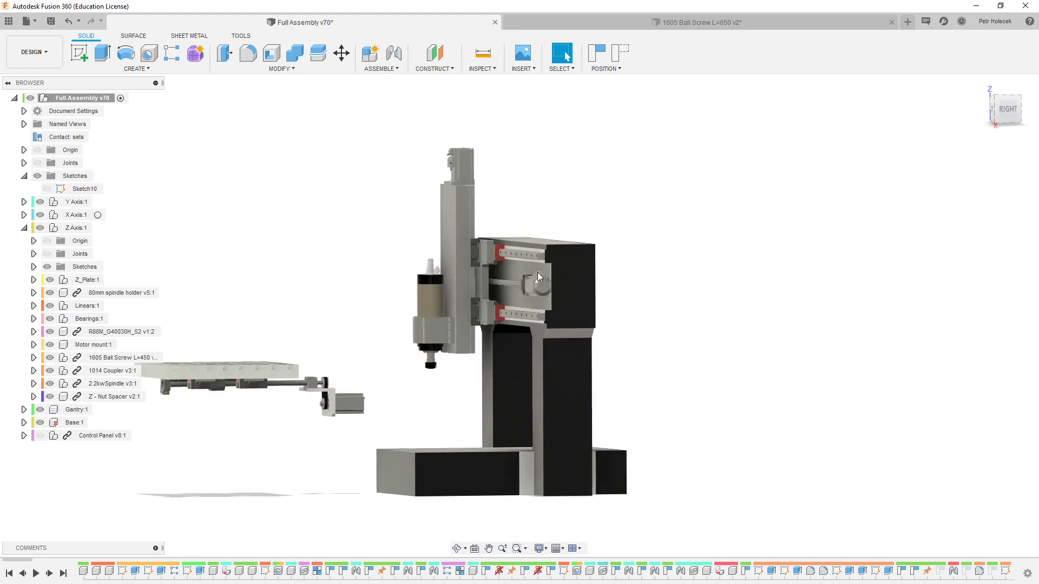
scroll(538, 272, down, 3)
scroll(537, 272, up, 4)
scroll(543, 266, down, 3)
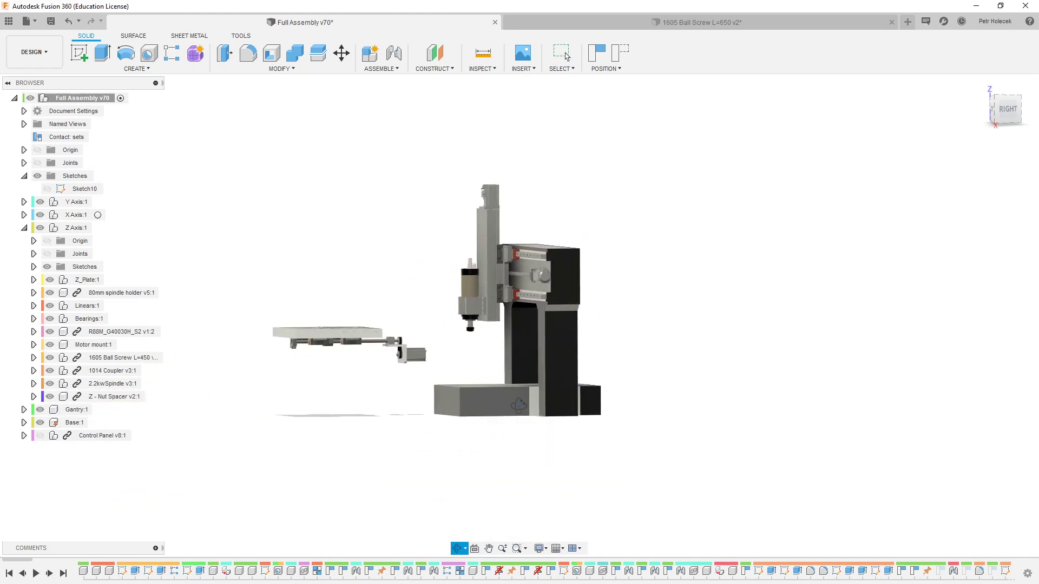
key(F6)
mouse_move(545, 364)
shift+middle_down()
mouse_move(555, 357)
mouse_move(539, 368)
shift+middle_up()
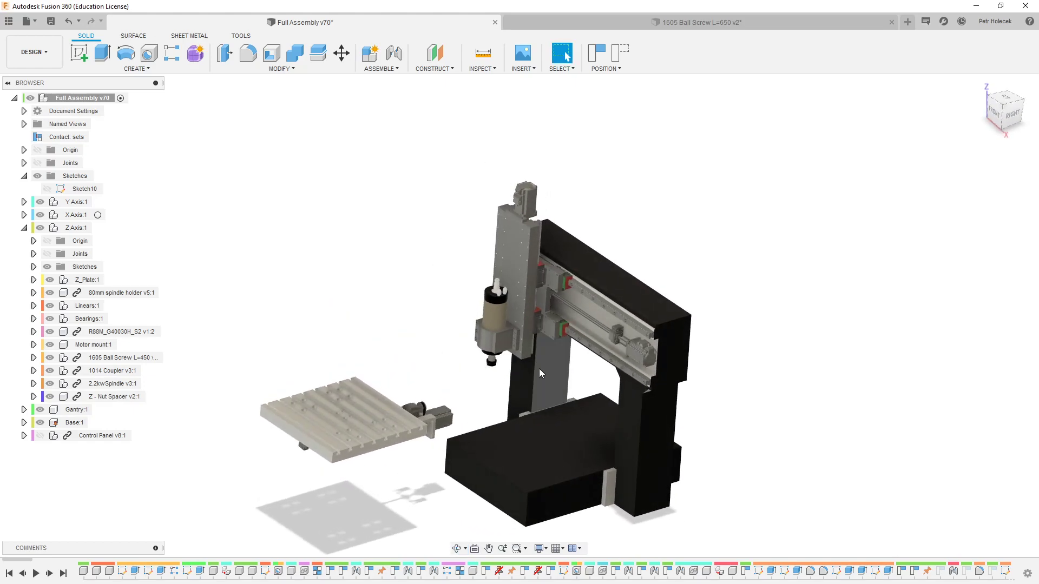
scroll(539, 368, down, 1)
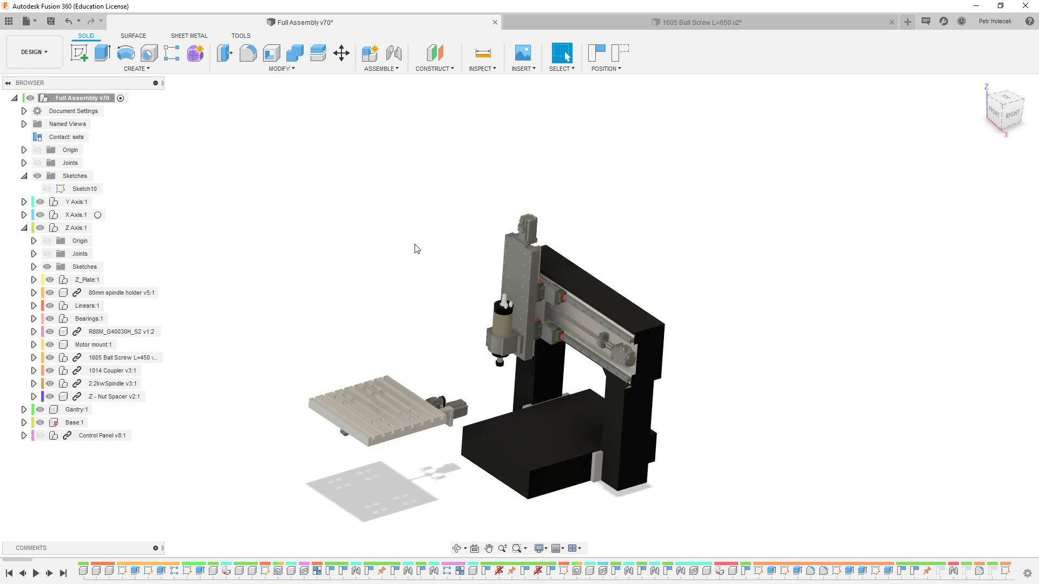
Browse Mark 7 > Electronics, viewing MESA_BO V1 and 8DI8DQ_RS485 V49, then select Control Panel in Mark 7
click(9, 21)
click(39, 85)
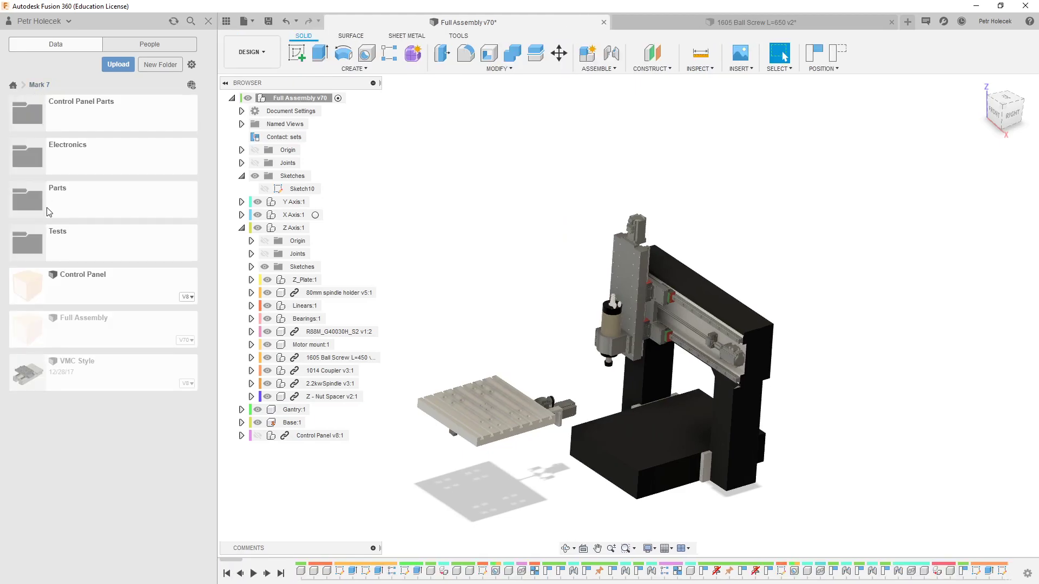
click(74, 154)
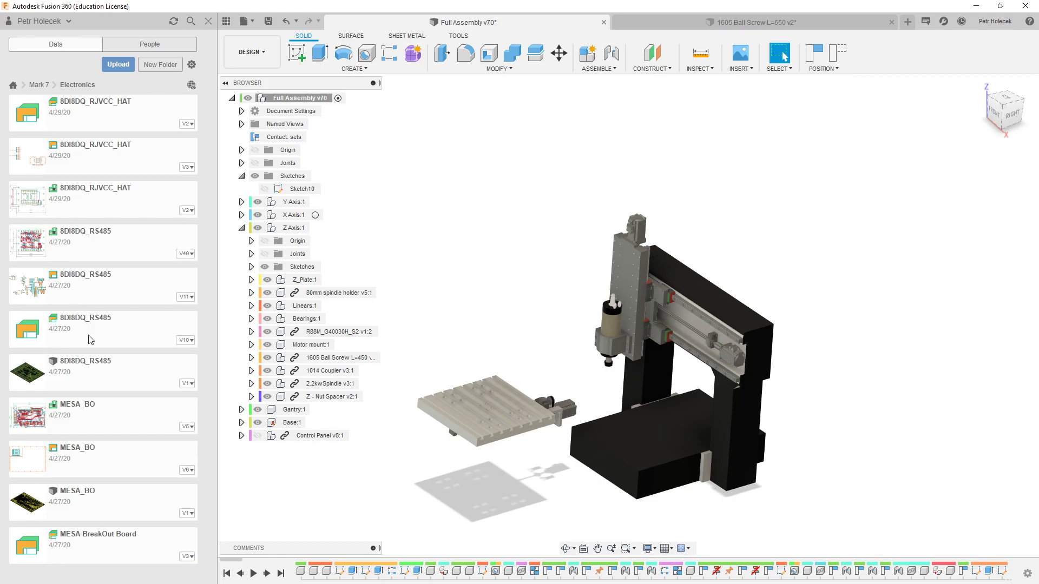
click(81, 509)
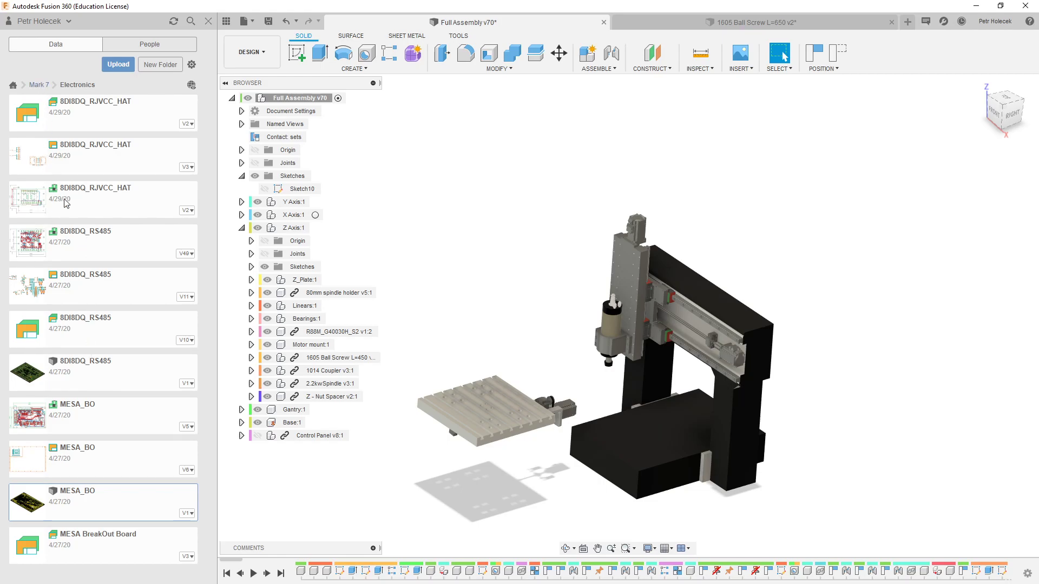
click(92, 245)
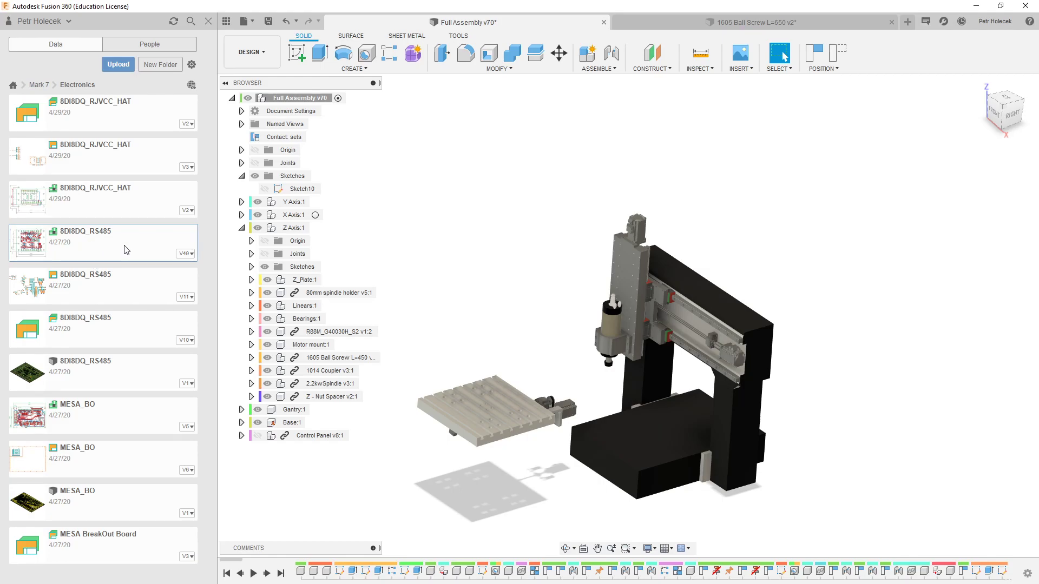
click(36, 85)
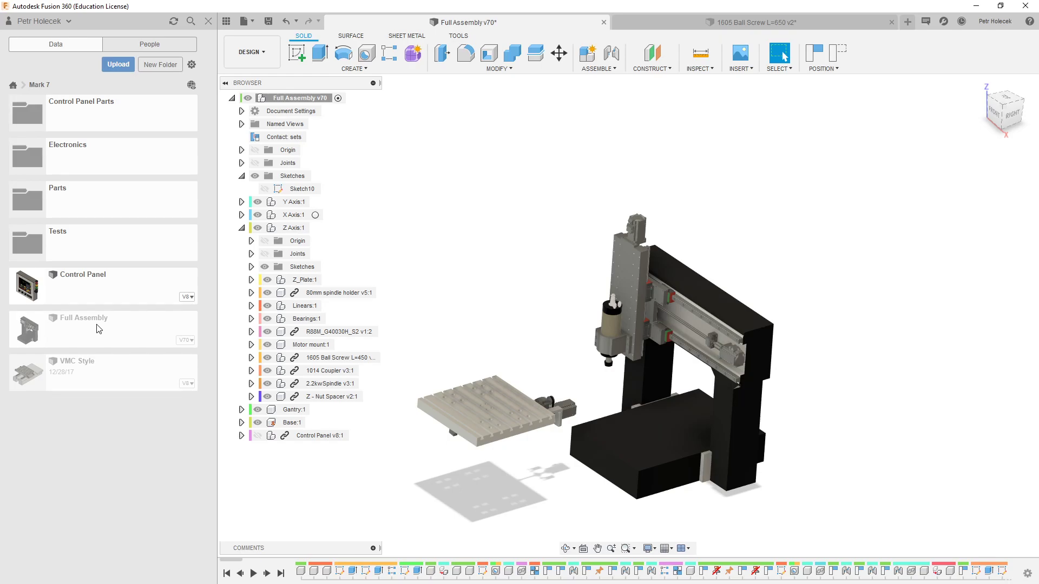
click(79, 291)
Load the Control Panel design into the canvas and orbit and zoom toward its front
drag(80, 292, 456, 320)
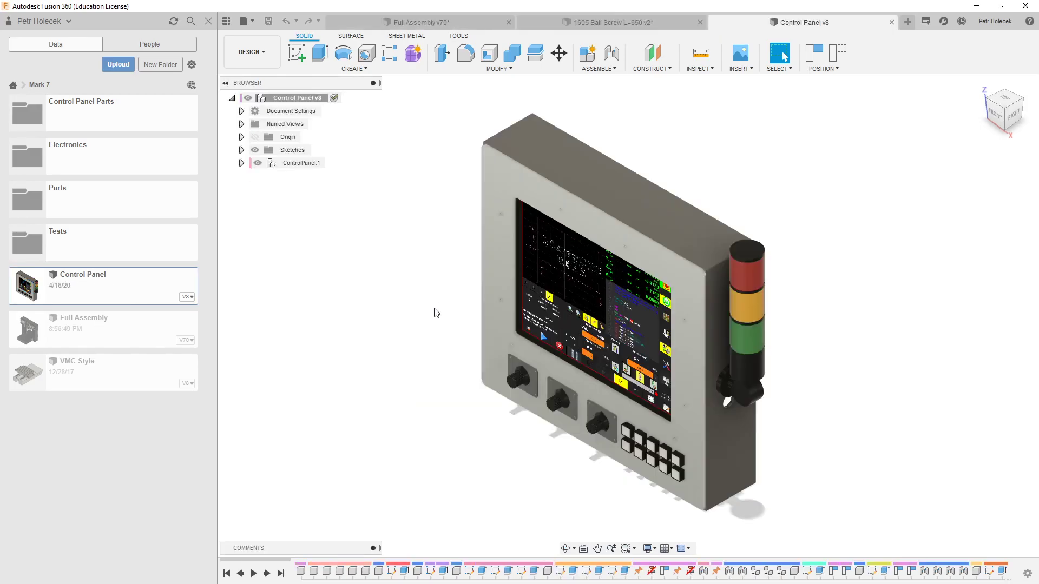
drag(541, 325, 611, 381)
key(Escape)
scroll(635, 420, up, 2)
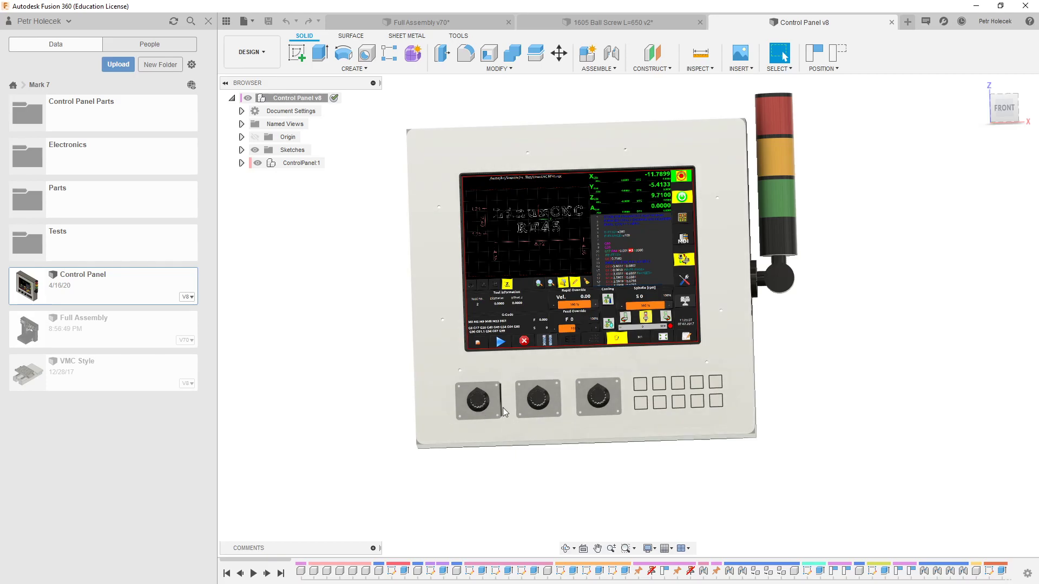
scroll(503, 413, down, 2)
scroll(628, 352, down, 1)
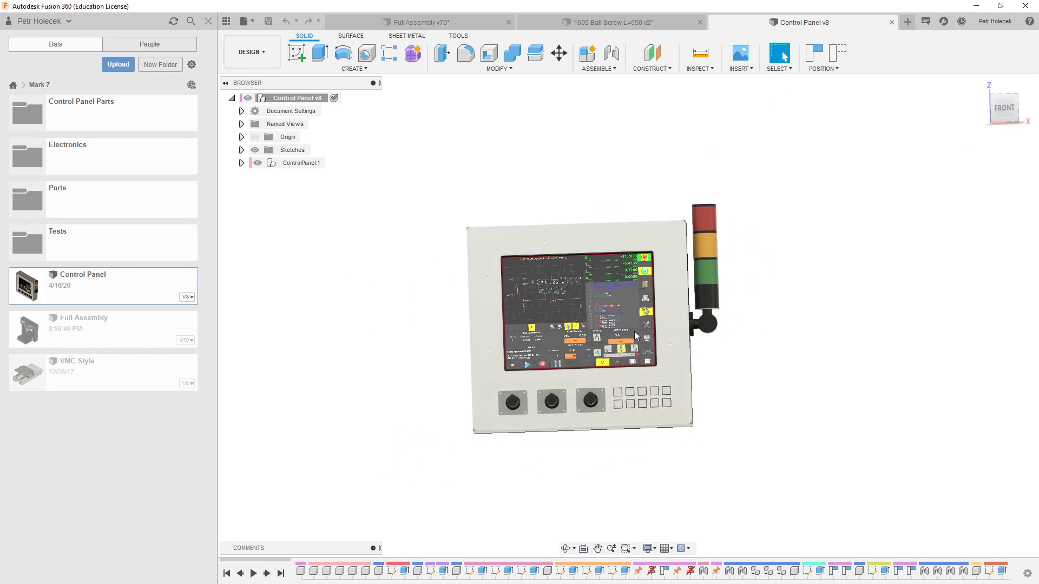
scroll(556, 288, up, 3)
scroll(592, 381, down, 3)
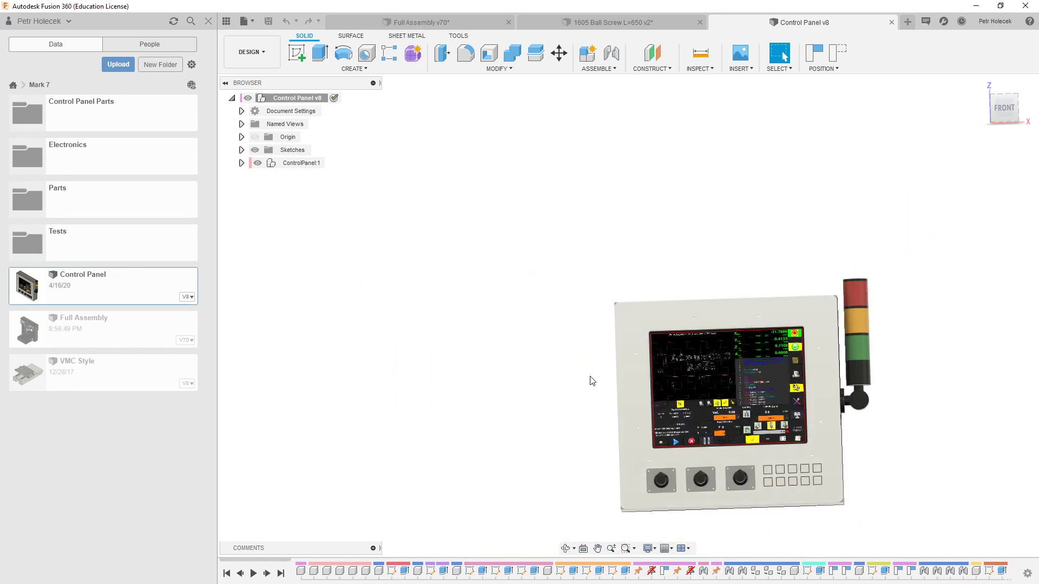
Orbit to the enclosure's open back, then return to a straight-on front view
shift+middle_drag(593, 381, 703, 347)
scroll(715, 445, up, 3)
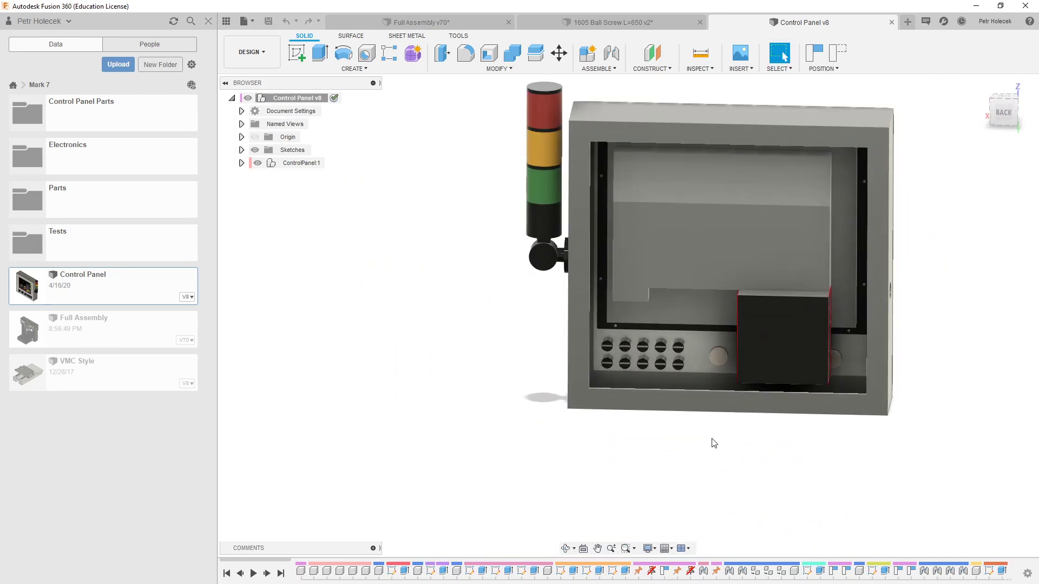
scroll(687, 313, up, 3)
scroll(687, 313, down, 3)
shift+middle_drag(743, 258, 587, 232)
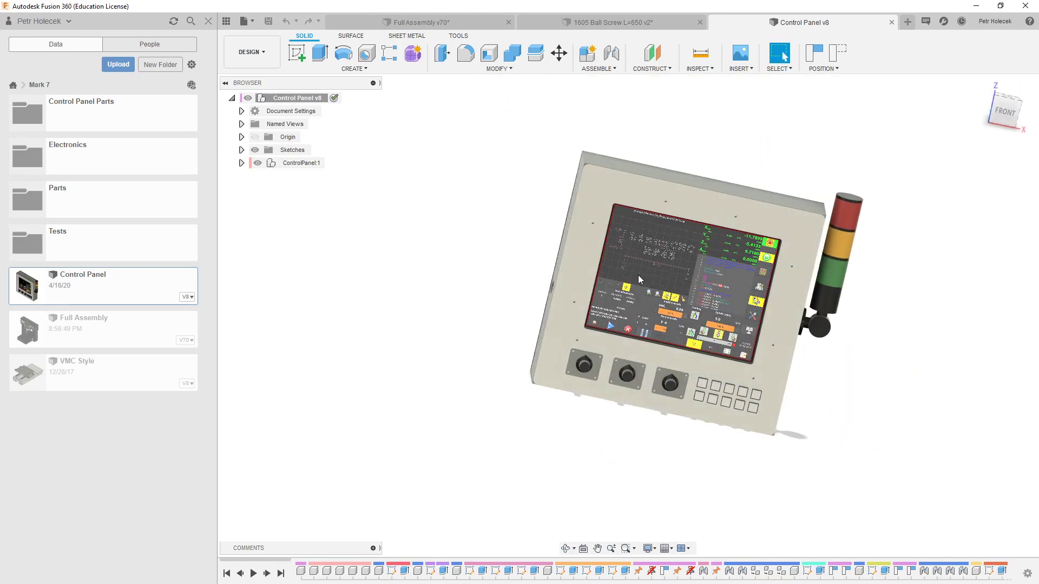
shift+middle_drag(639, 275, 668, 262)
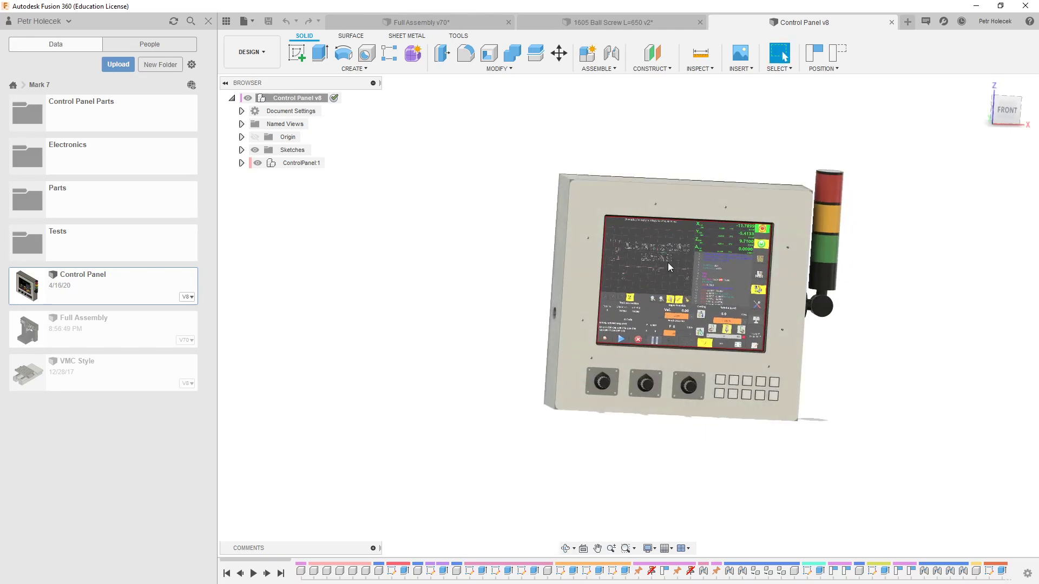
scroll(687, 345, down, 2)
scroll(686, 344, up, 6)
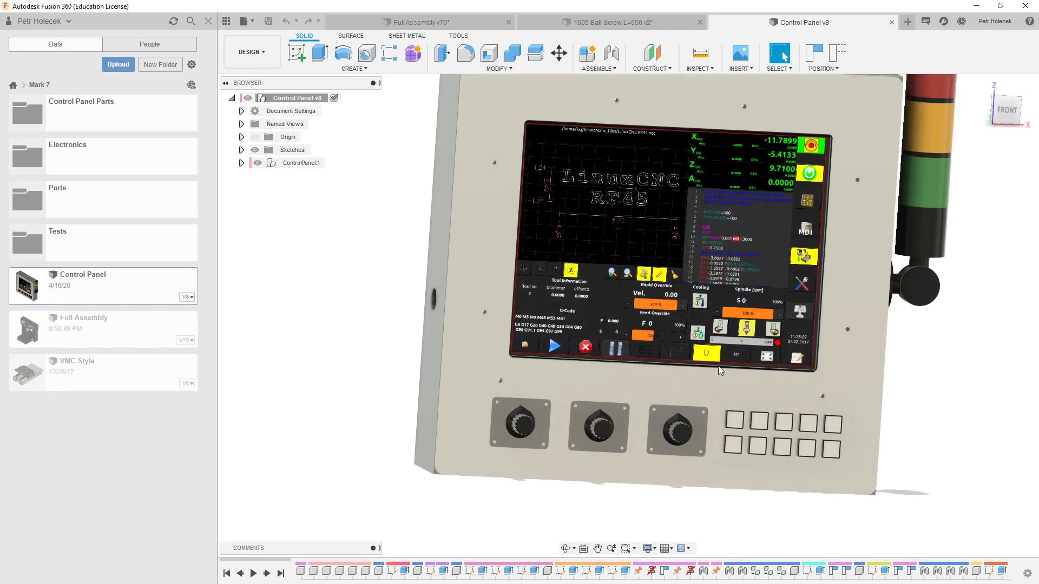
scroll(544, 374, down, 3)
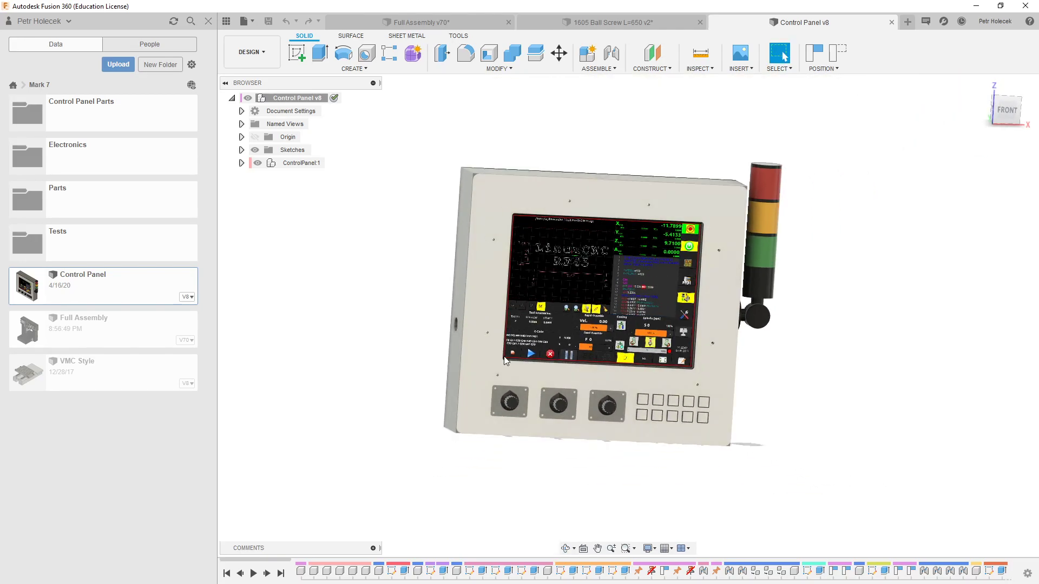
shift+middle_drag(482, 304, 672, 411)
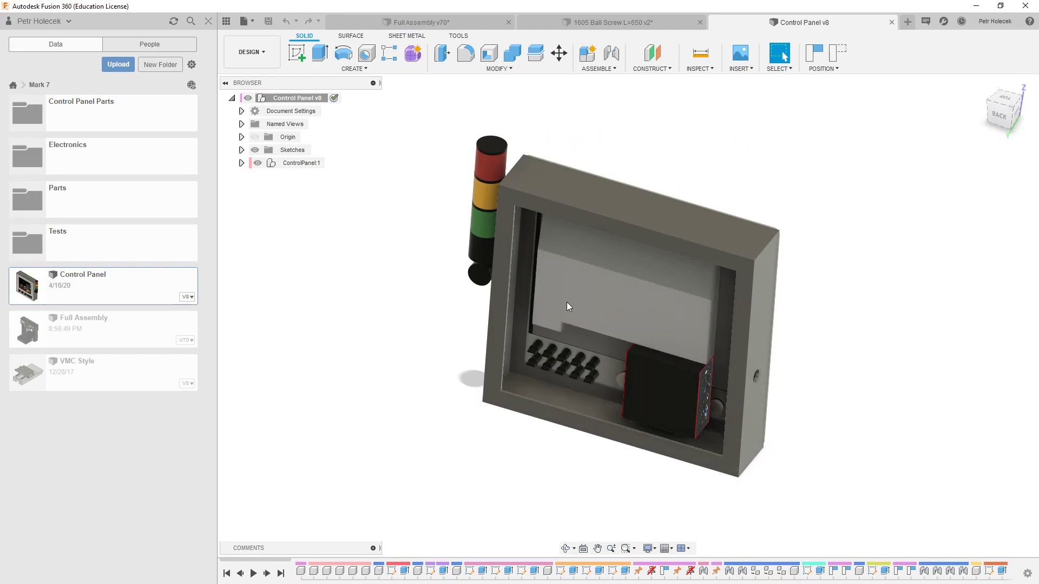
shift+middle_drag(626, 307, 595, 325)
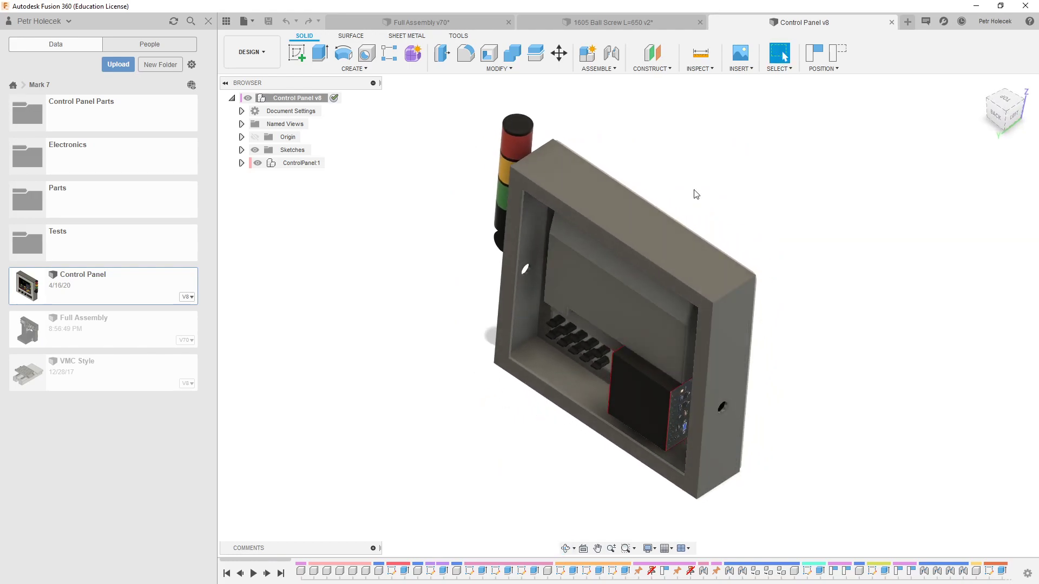
shift+middle_drag(667, 323, 686, 286)
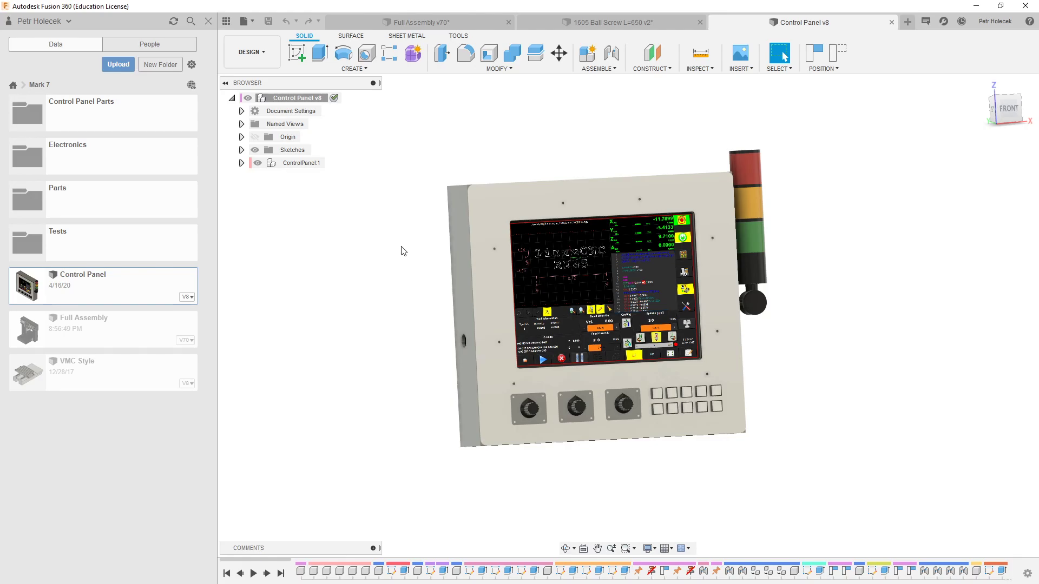
shift+middle_drag(403, 251, 596, 368)
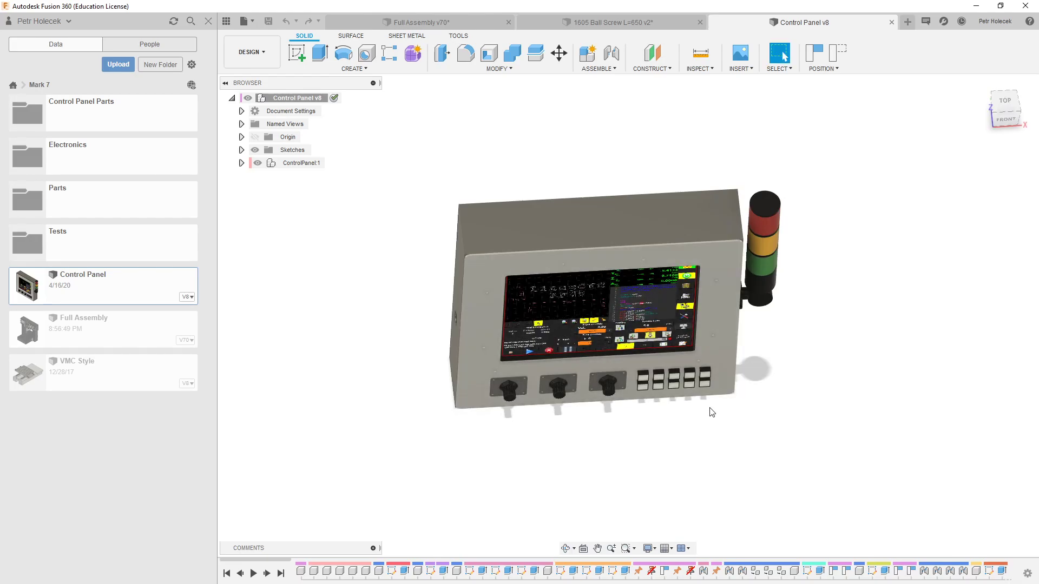
shift+middle_drag(679, 347, 647, 321)
shift+middle_drag(603, 378, 562, 292)
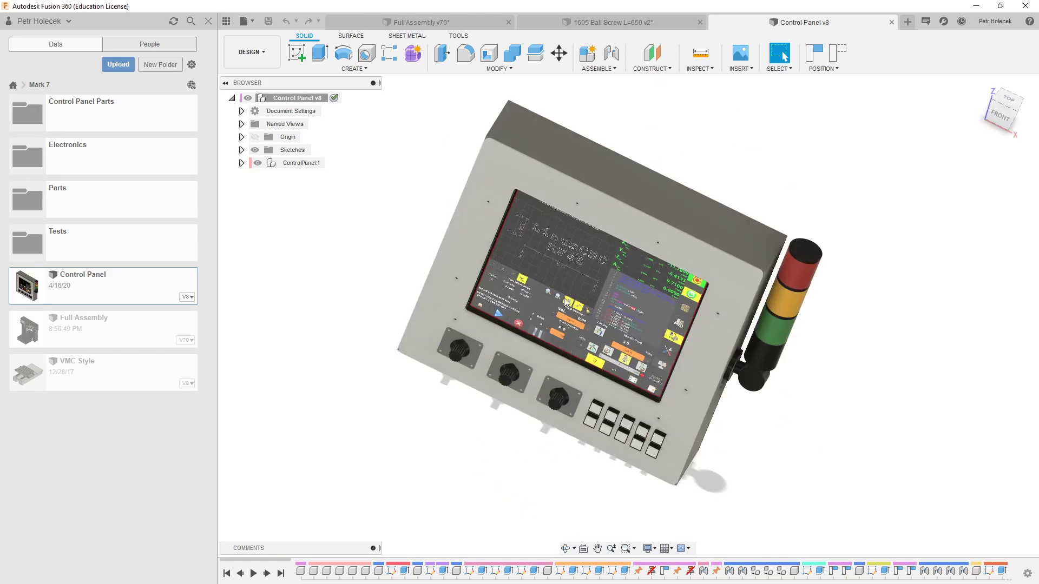
Return to the Full Assembly v70 tab and zoom and orbit in on the gantry
click(418, 23)
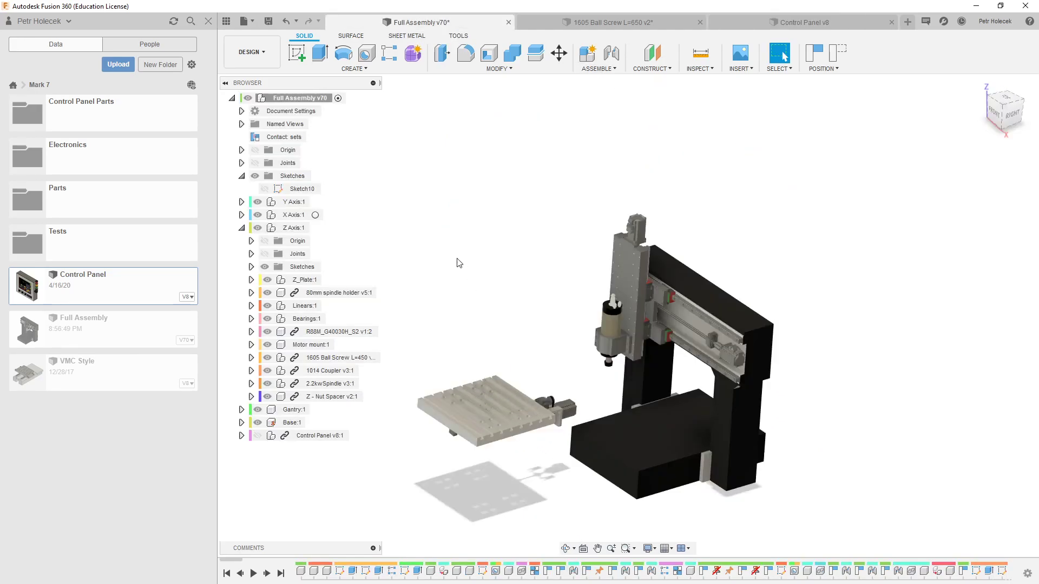
scroll(566, 355, up, 3)
mouse_move(567, 355)
shift+middle_down()
mouse_move(574, 325)
mouse_move(558, 355)
shift+middle_up()
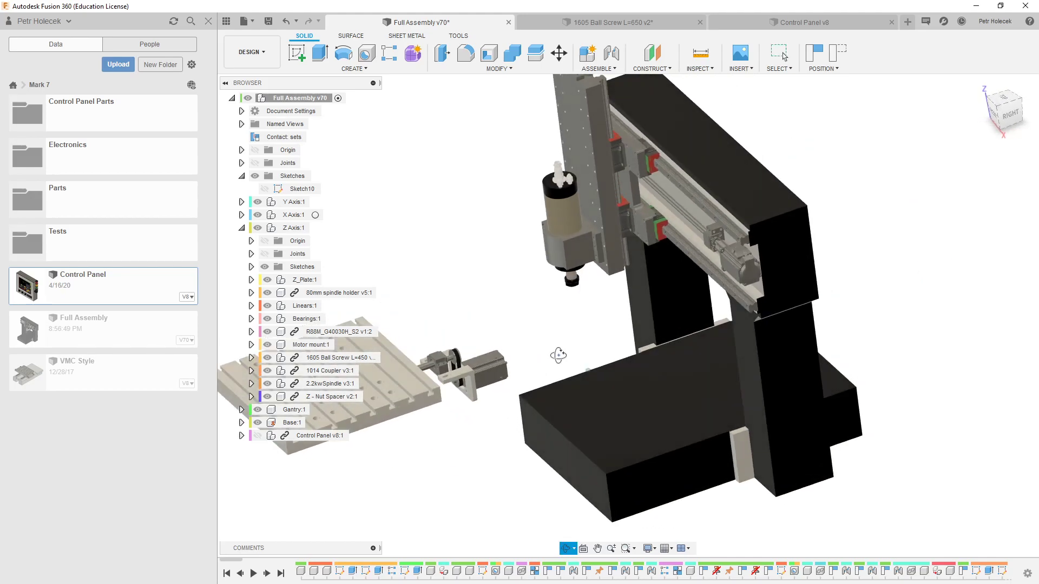